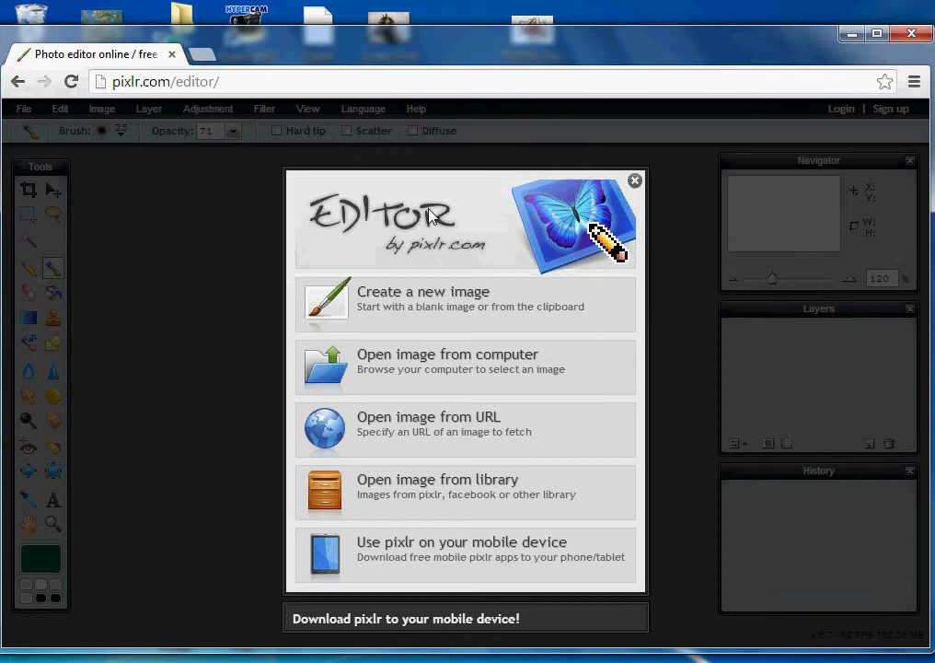
- Create a blank 800 x 600 image and open the matisse.green-stripe picture from the desktop as a layer in it
{"action": "left_click", "coordinate": [473, 307]}
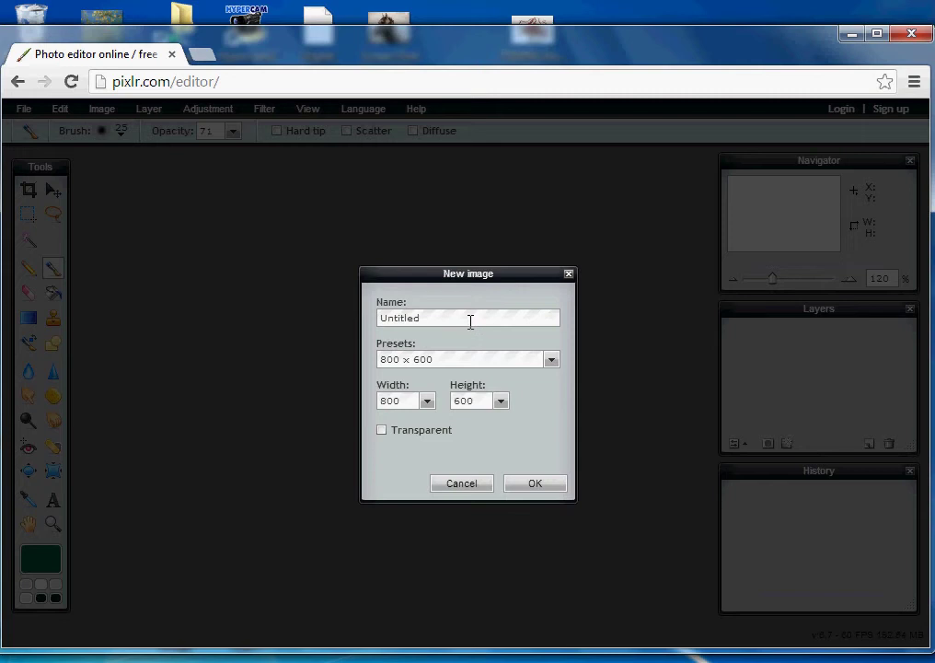
{"action": "left_click", "coordinate": [534, 484]}
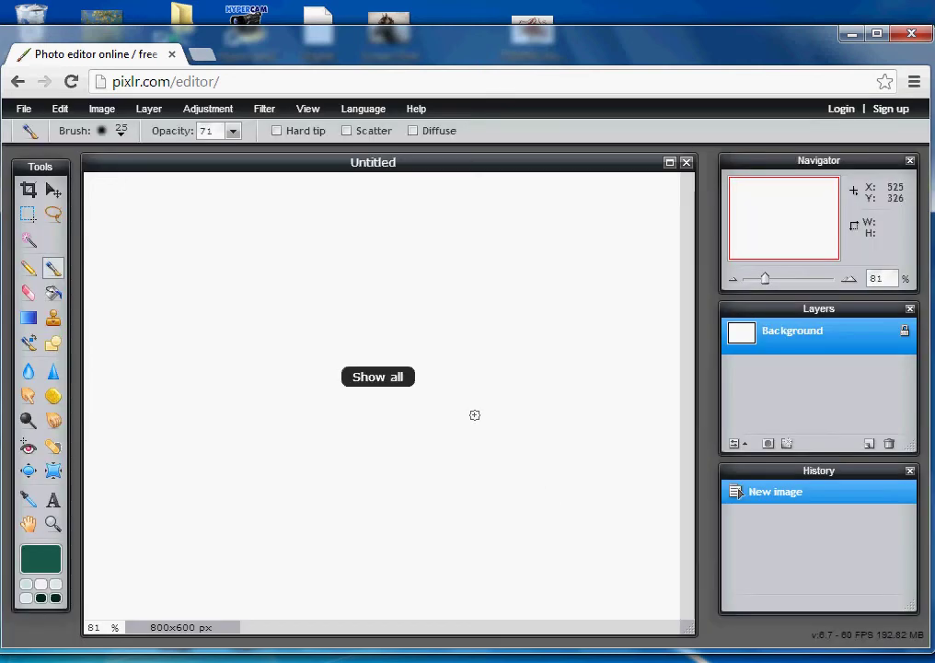
{"action": "left_click", "coordinate": [149, 109]}
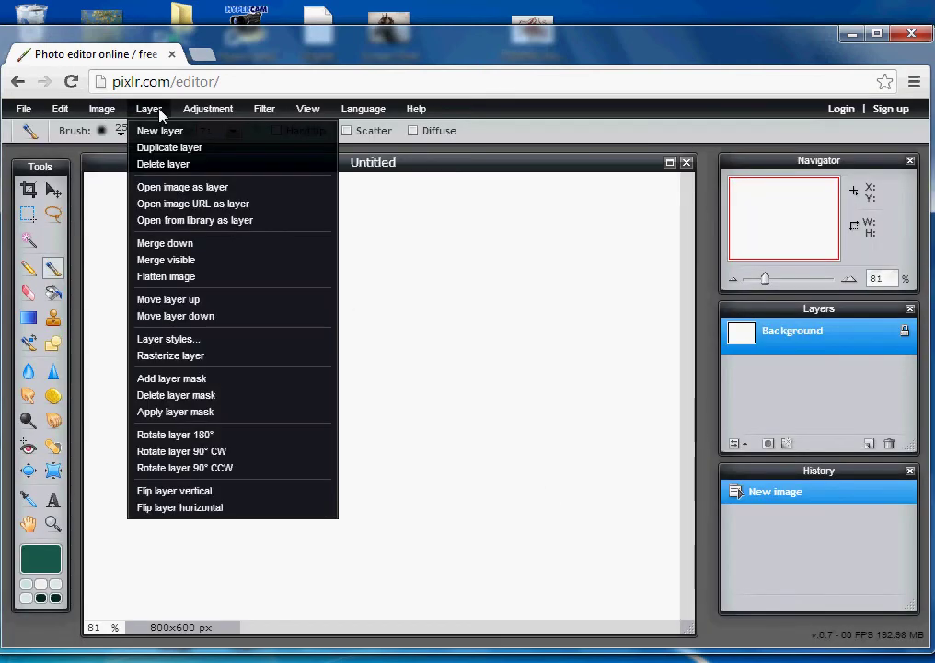
{"action": "left_click", "coordinate": [209, 188]}
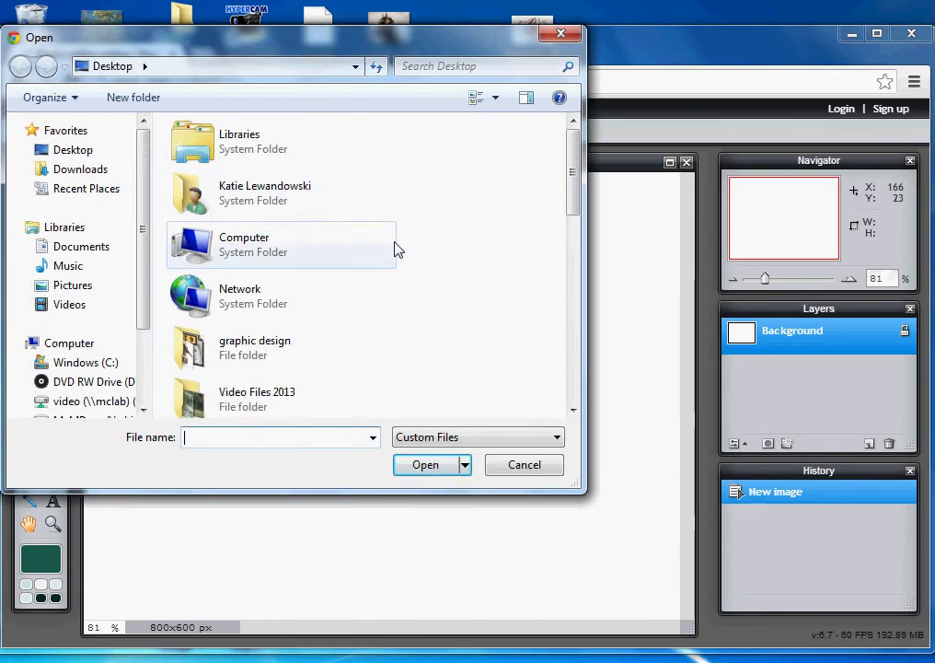
{"action": "left_click_drag", "start_coordinate": [571, 173], "coordinate": [575, 291]}
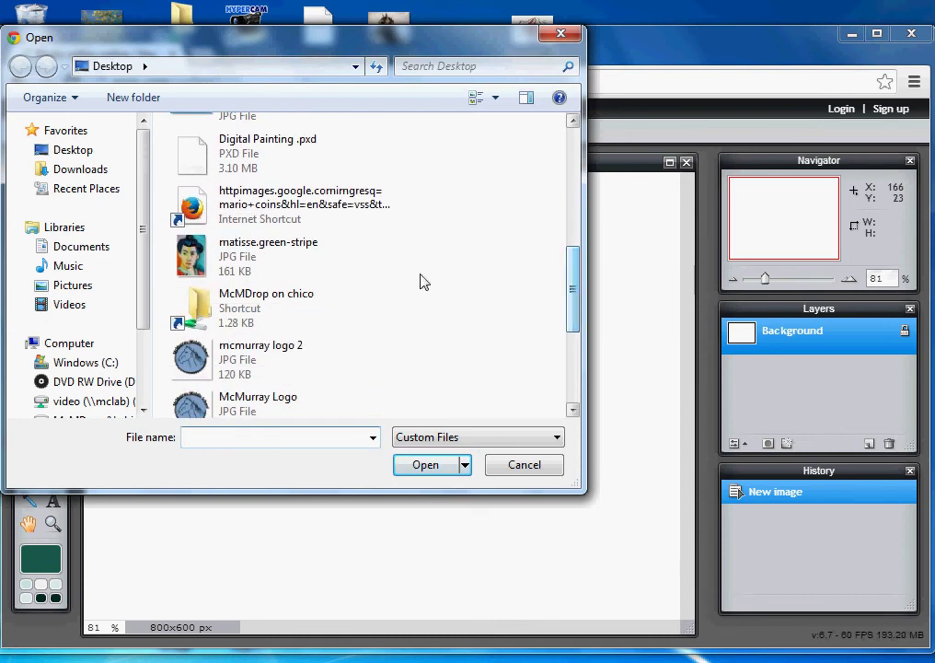
{"action": "left_click", "coordinate": [261, 260]}
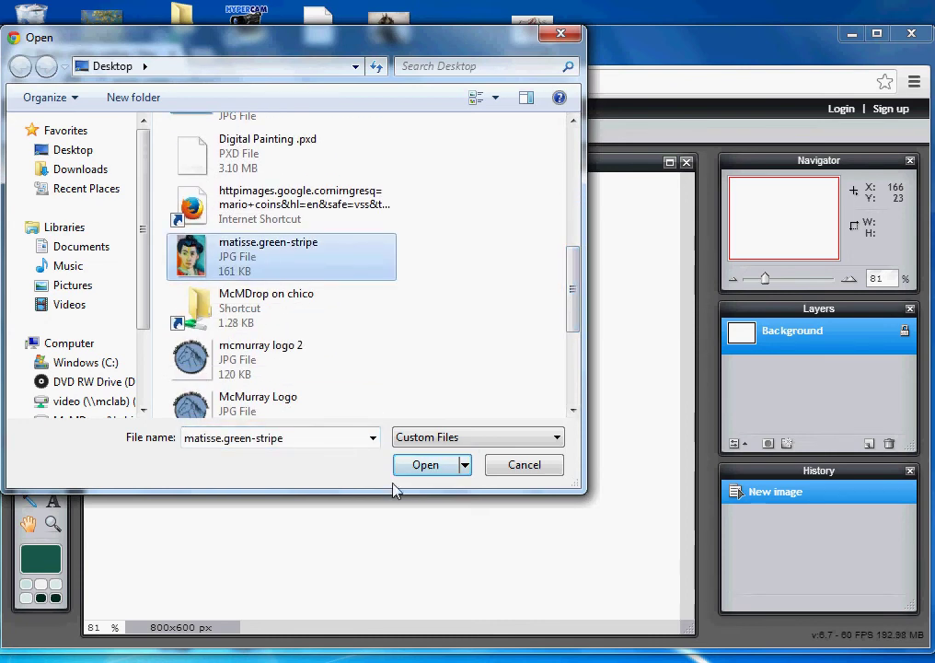
{"action": "left_click", "coordinate": [423, 465]}
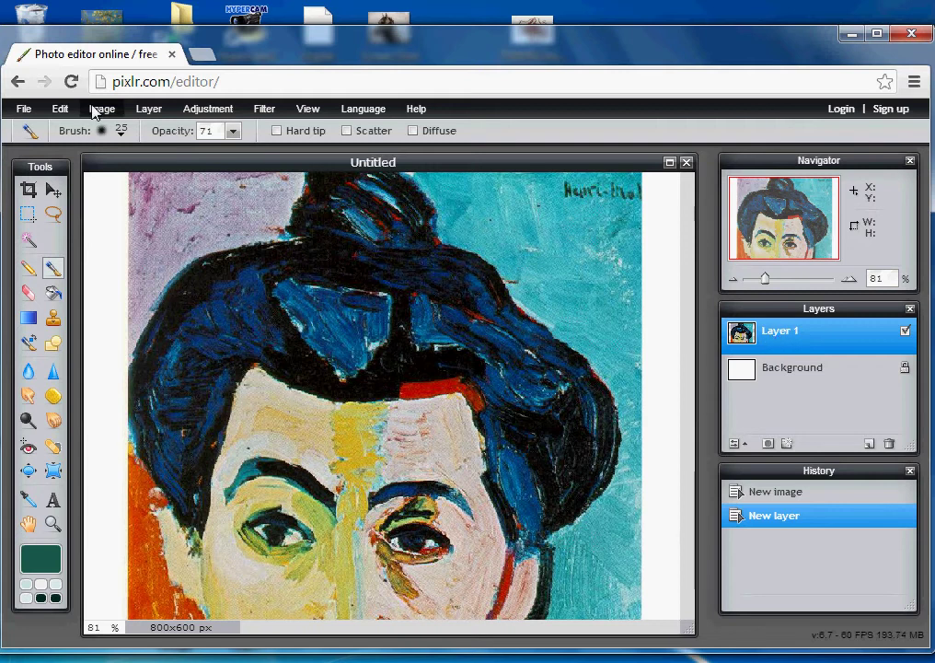
- Shrink and reposition the painting layer with Free transform so it fits entirely within the canvas, apply it, and add an empty layer above
{"action": "left_click", "coordinate": [59, 110]}
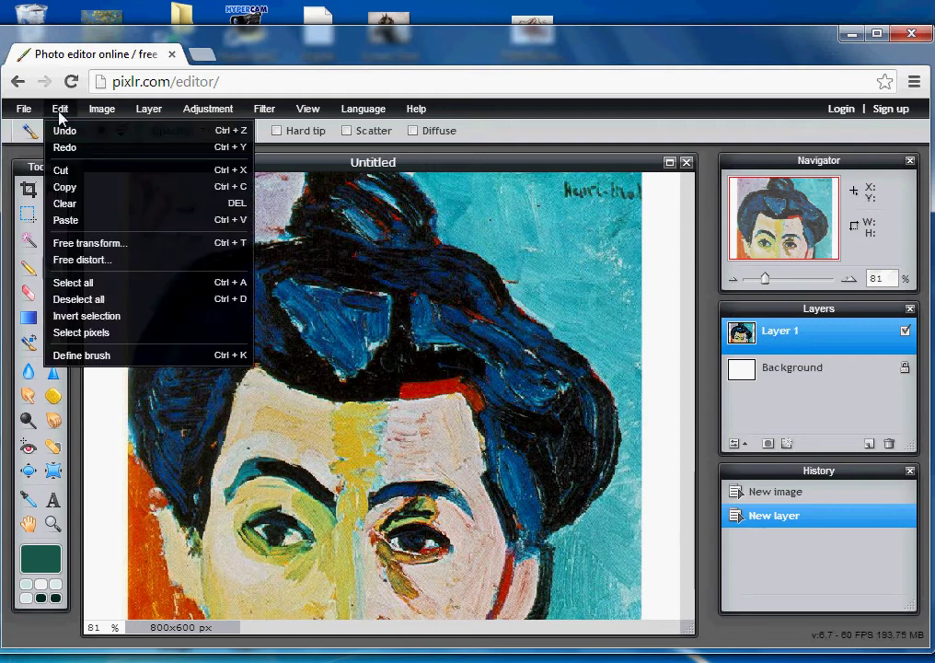
{"action": "left_click", "coordinate": [118, 244]}
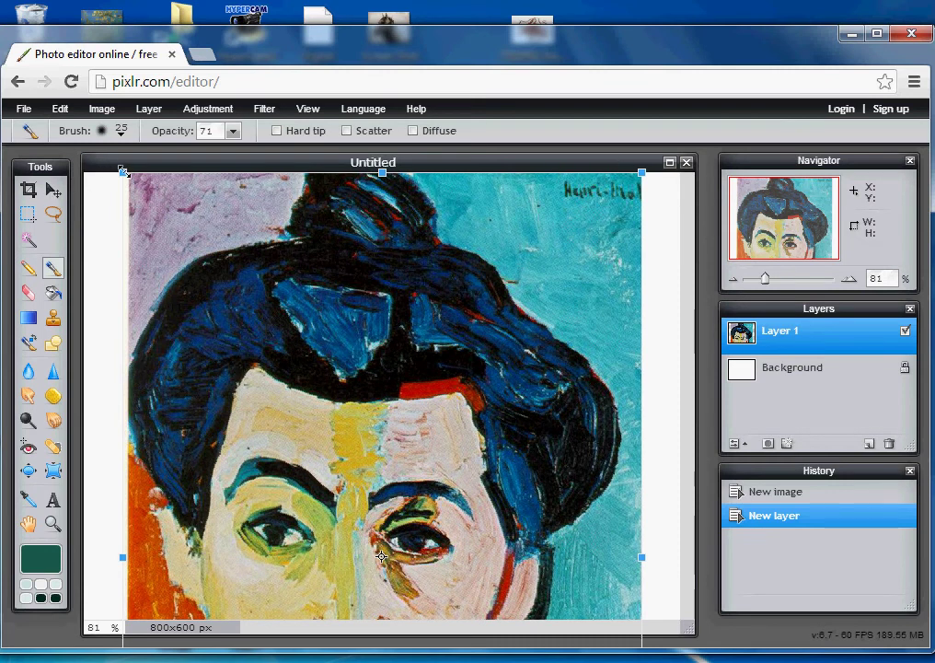
{"action": "left_click_drag", "start_coordinate": [123, 171], "coordinate": [193, 278]}
{"action": "left_click_drag", "start_coordinate": [375, 393], "coordinate": [373, 285]}
{"action": "left_click_drag", "start_coordinate": [193, 166], "coordinate": [223, 208]}
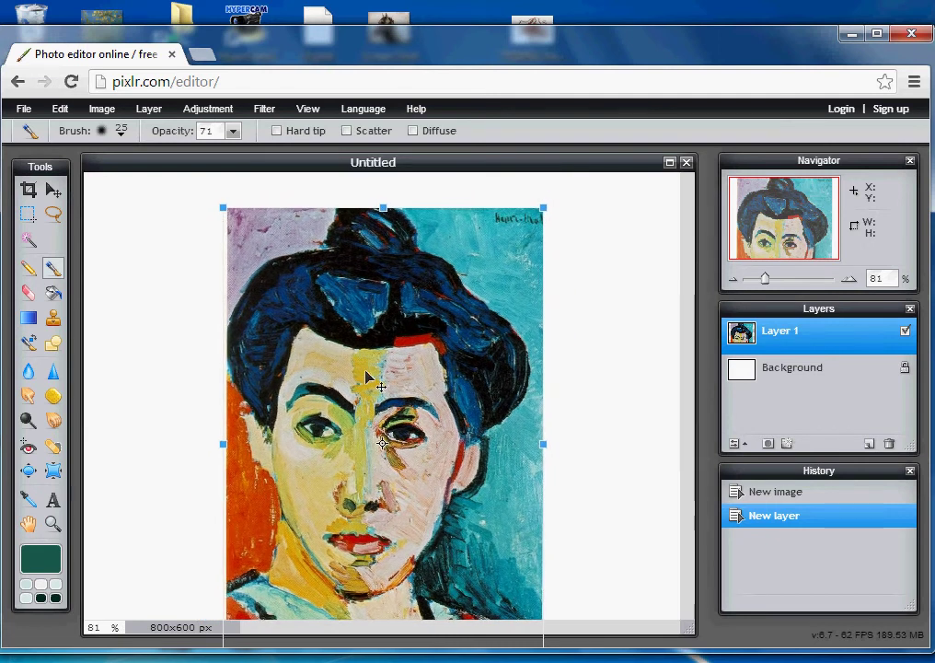
{"action": "left_click_drag", "start_coordinate": [366, 377], "coordinate": [361, 345]}
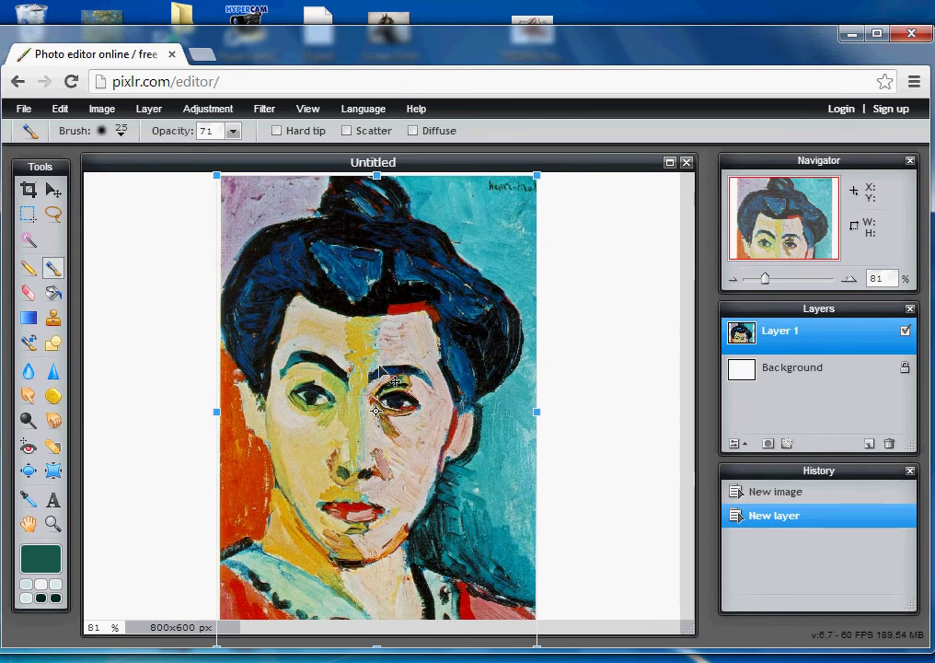
{"action": "left_click_drag", "start_coordinate": [215, 175], "coordinate": [234, 203]}
{"action": "left_click_drag", "start_coordinate": [331, 327], "coordinate": [323, 308]}
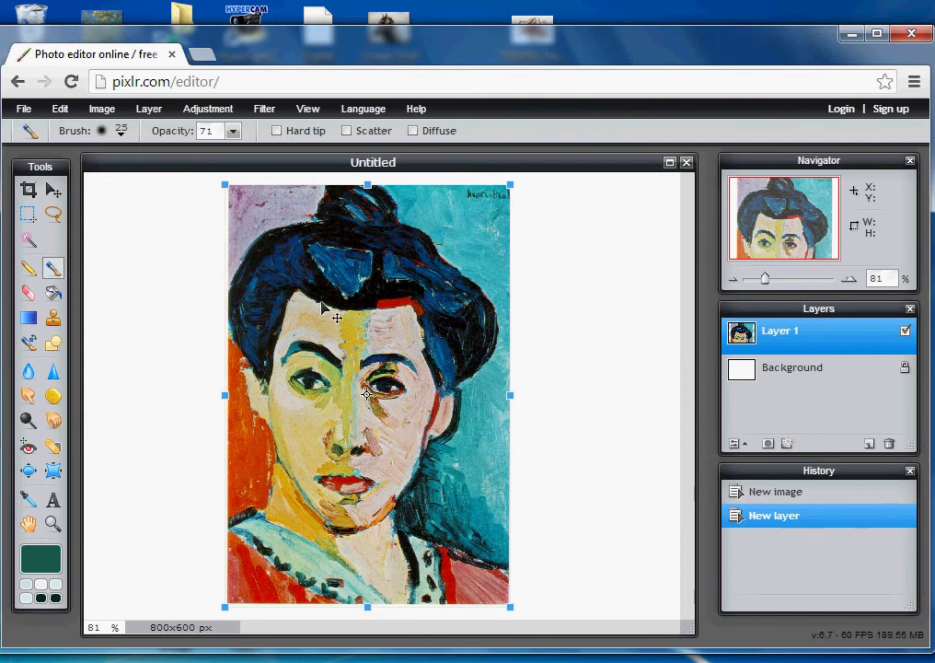
{"action": "left_click", "coordinate": [545, 357]}
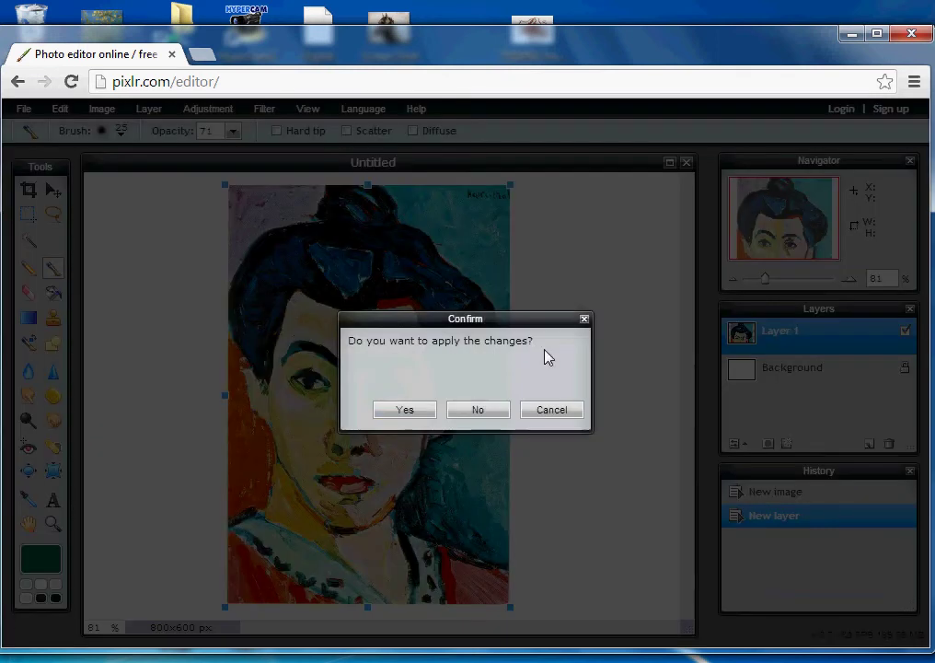
{"action": "left_click", "coordinate": [425, 413]}
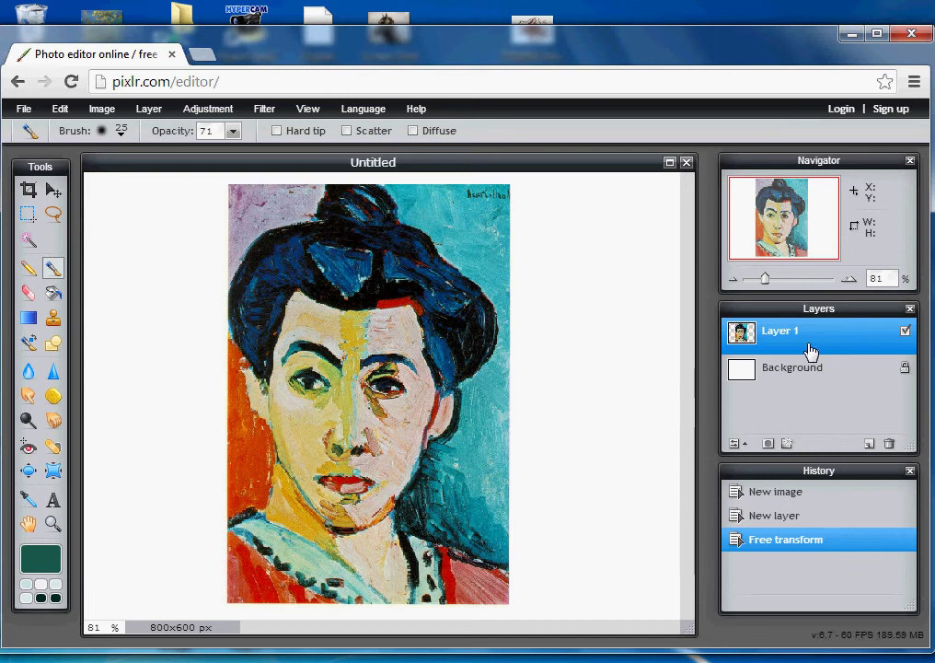
{"action": "left_click", "coordinate": [869, 444]}
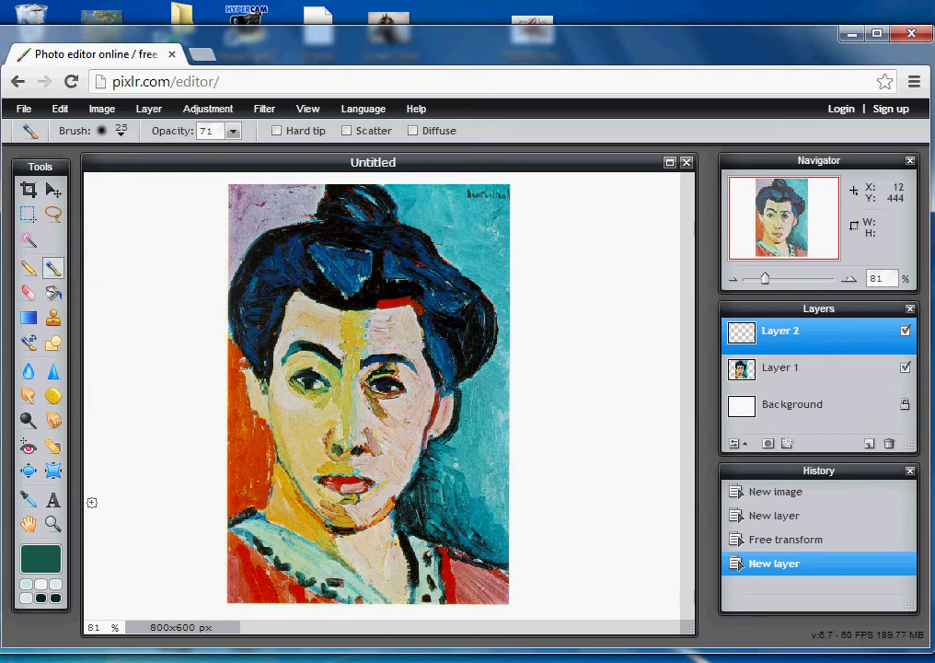
{"action": "left_click", "coordinate": [53, 558]}
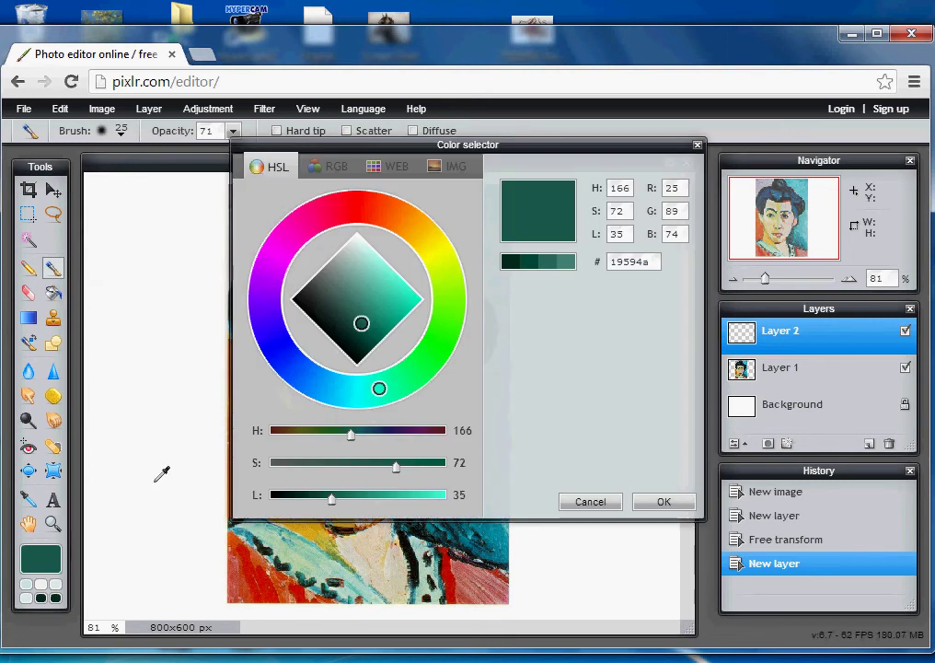
{"action": "mouse_move", "coordinate": [358, 342]}
{"action": "left_mouse_down"}
{"action": "mouse_move", "coordinate": [345, 311]}
{"action": "mouse_move", "coordinate": [363, 292]}
{"action": "mouse_move", "coordinate": [376, 309]}
{"action": "left_mouse_up"}
{"action": "mouse_move", "coordinate": [378, 389]}
{"action": "left_mouse_down"}
{"action": "mouse_move", "coordinate": [418, 369]}
{"action": "mouse_move", "coordinate": [451, 279]}
{"action": "mouse_move", "coordinate": [419, 234]}
{"action": "mouse_move", "coordinate": [428, 267]}
{"action": "mouse_move", "coordinate": [414, 359]}
{"action": "mouse_move", "coordinate": [324, 384]}
{"action": "mouse_move", "coordinate": [308, 371]}
{"action": "left_mouse_up"}
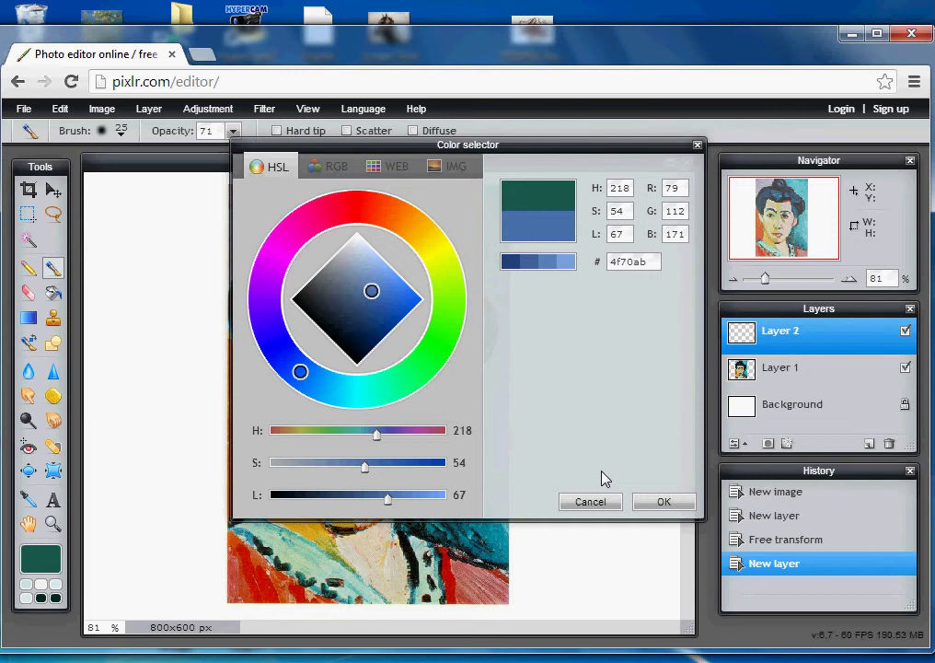
{"action": "left_click", "coordinate": [591, 503]}
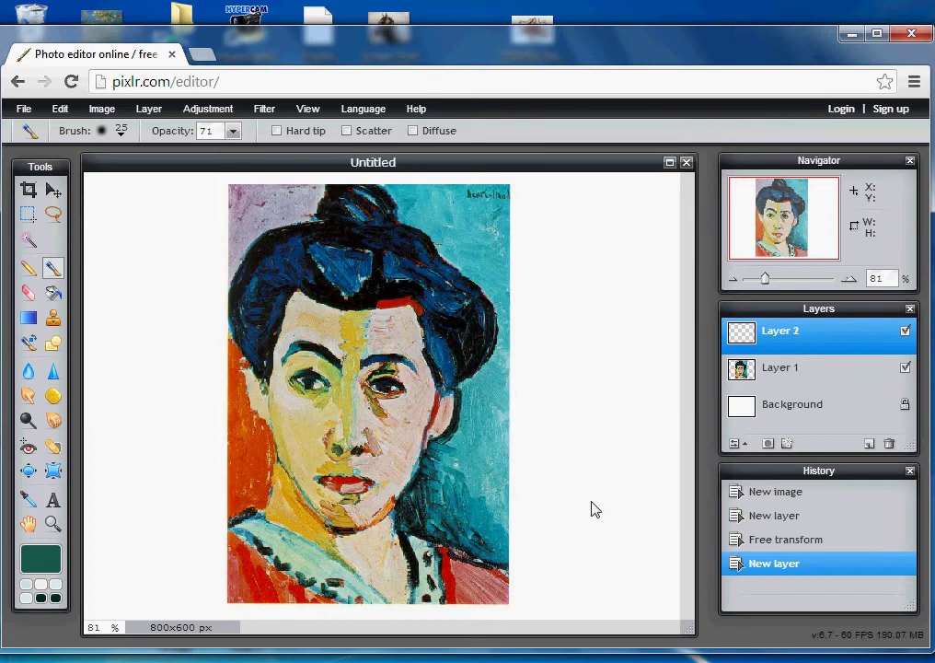
- Sample several colours from the painting's background, face and lips with the Color picker, ending on the orange background beside the face
{"action": "left_click", "coordinate": [31, 502]}
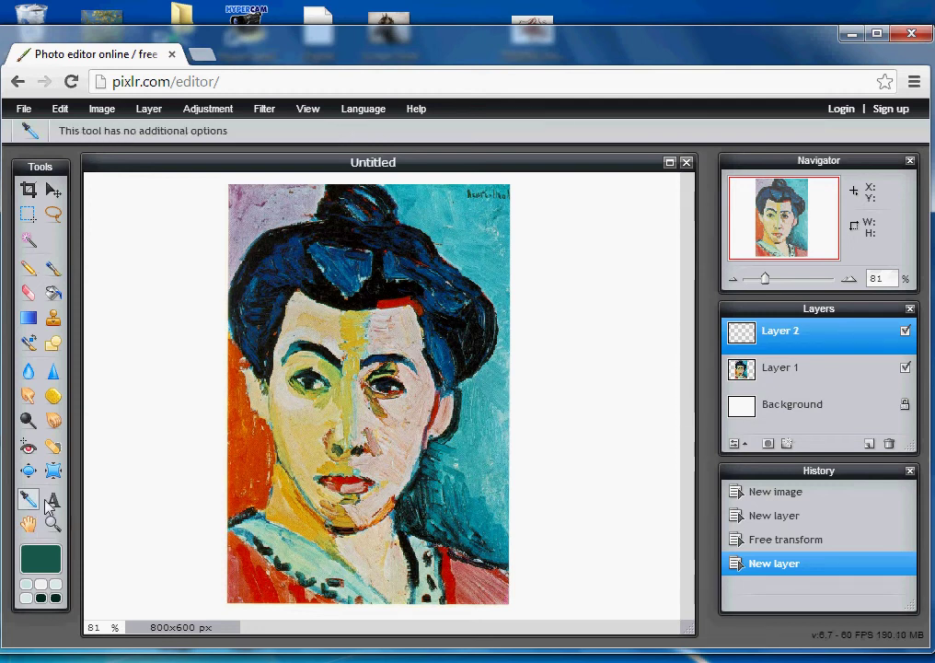
{"action": "left_click", "coordinate": [262, 447]}
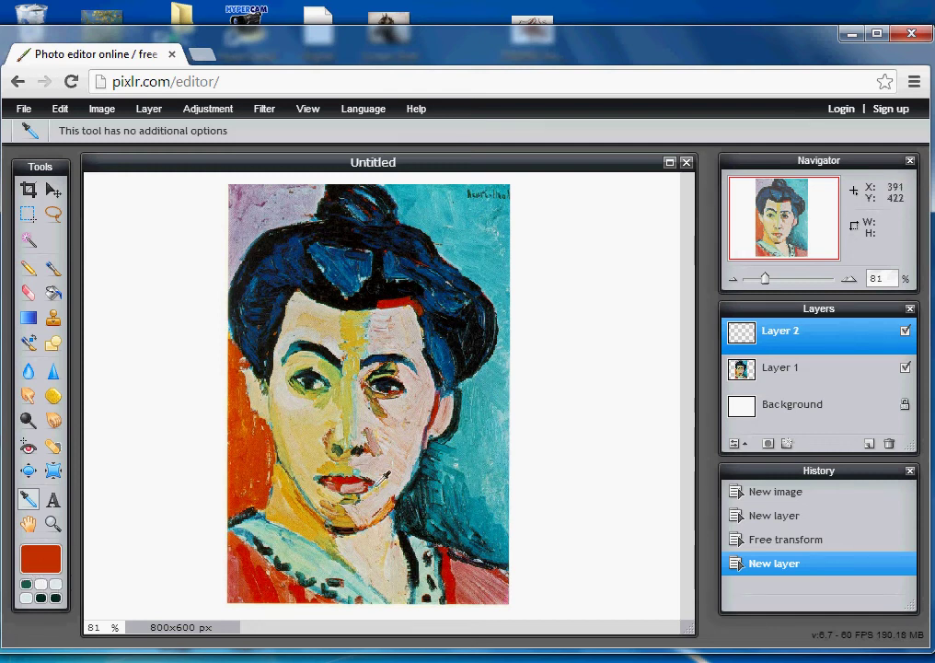
{"action": "left_click", "coordinate": [494, 440]}
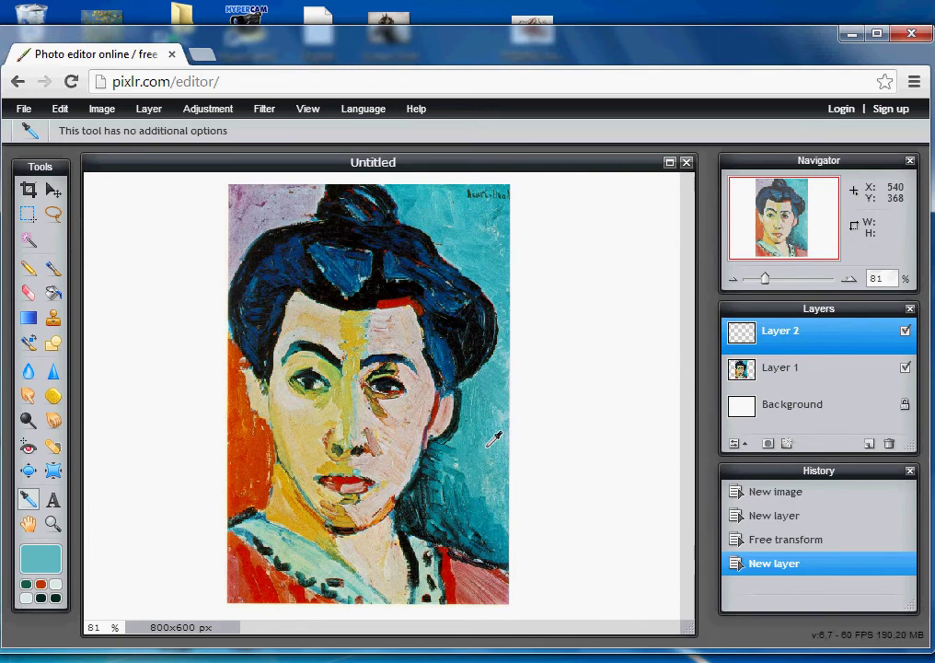
{"action": "left_click", "coordinate": [349, 397]}
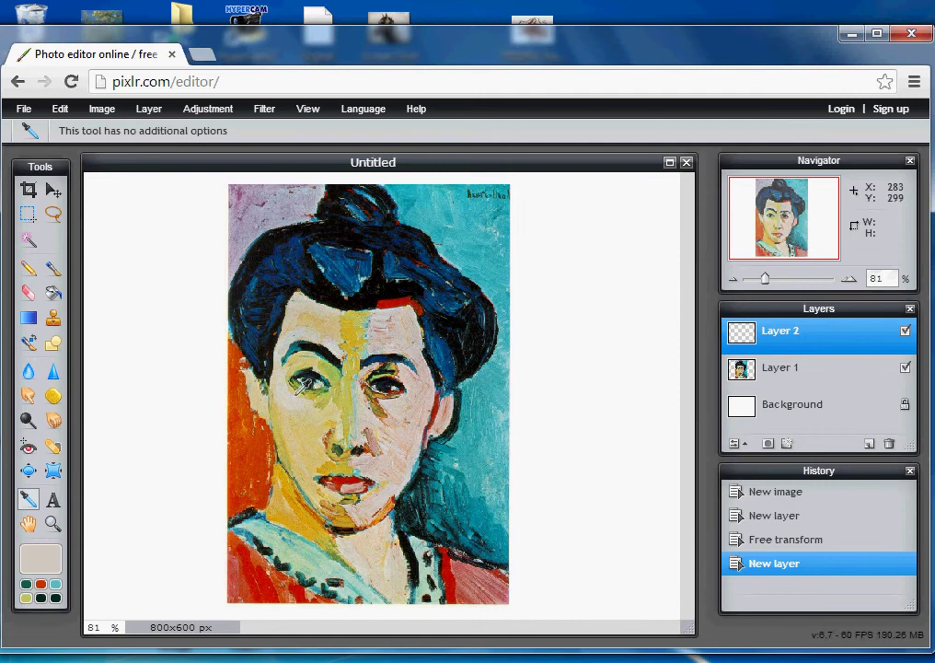
{"action": "left_click", "coordinate": [340, 347]}
{"action": "left_click", "coordinate": [356, 435]}
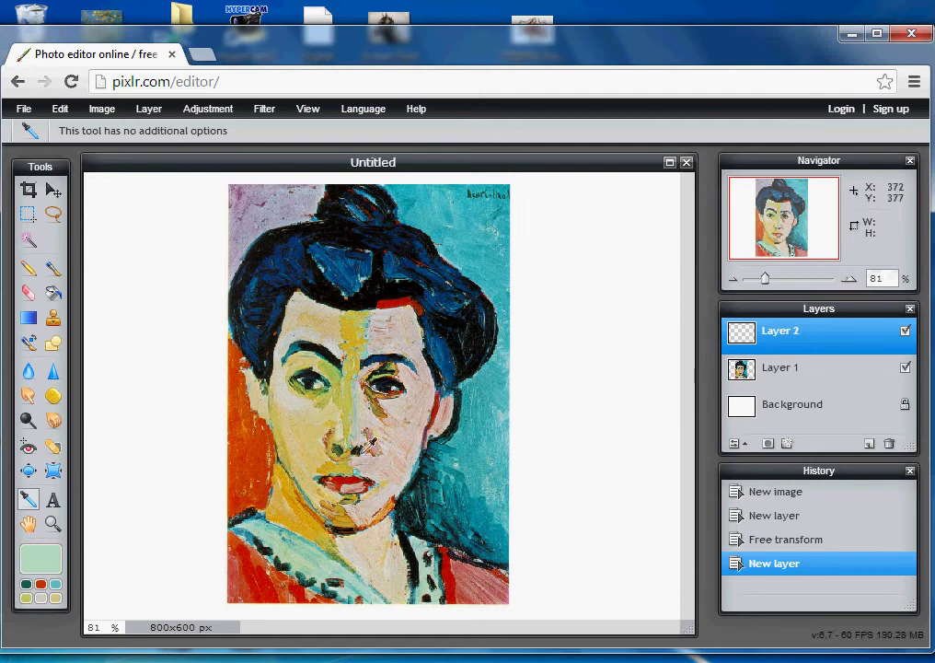
{"action": "left_click", "coordinate": [355, 476]}
{"action": "left_click", "coordinate": [356, 476]}
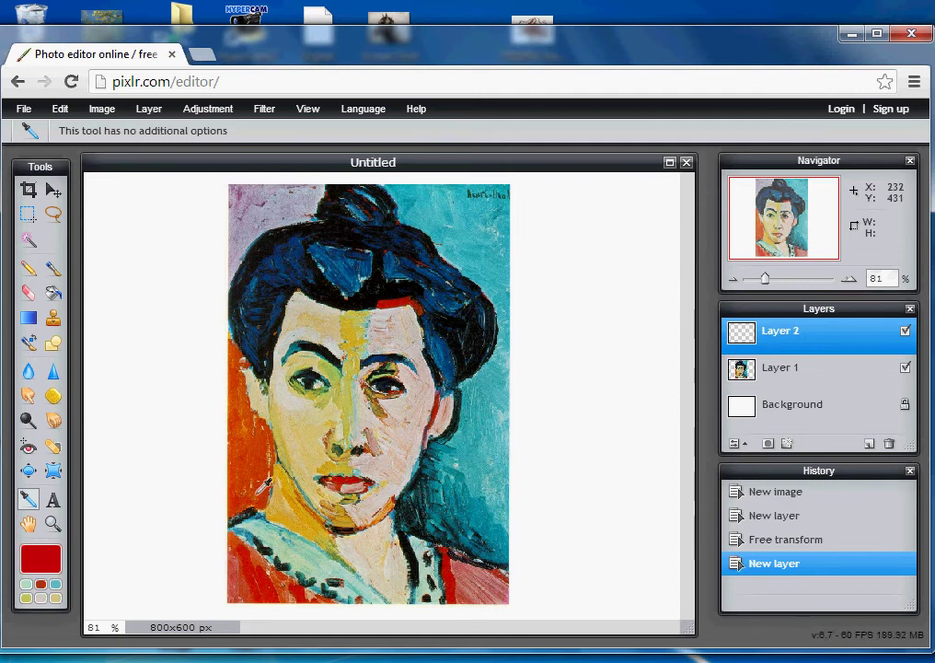
{"action": "left_click", "coordinate": [256, 444]}
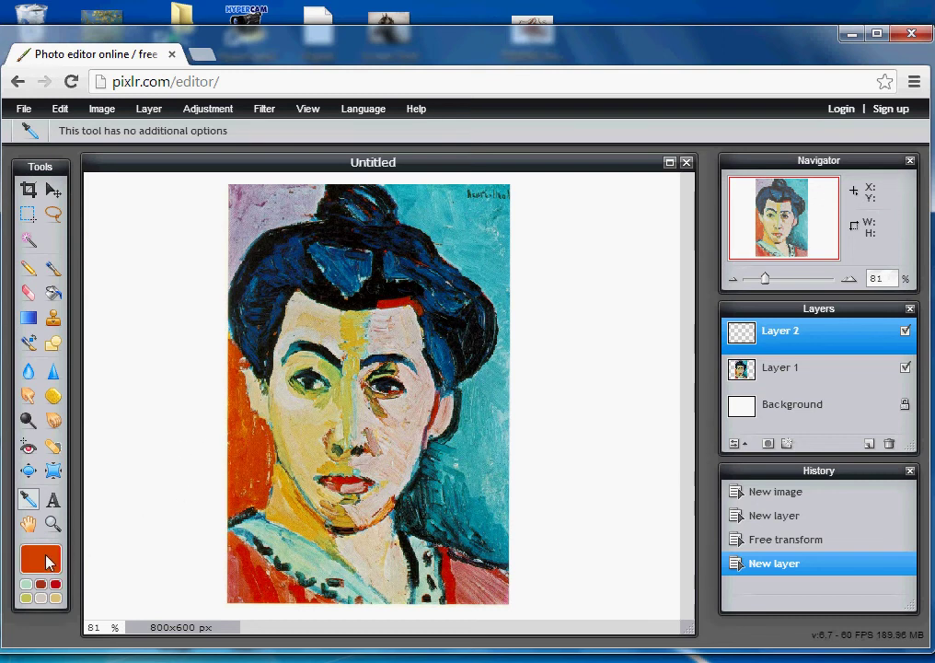
- Activate the Brush tool and look through its preset brush tips
{"action": "left_click", "coordinate": [54, 270]}
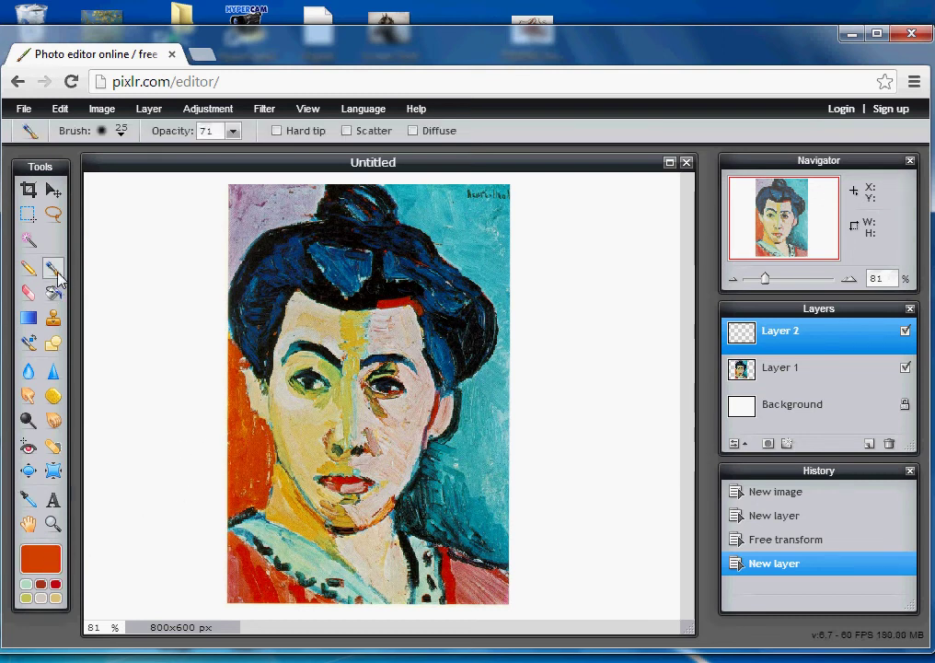
{"action": "left_click", "coordinate": [119, 133]}
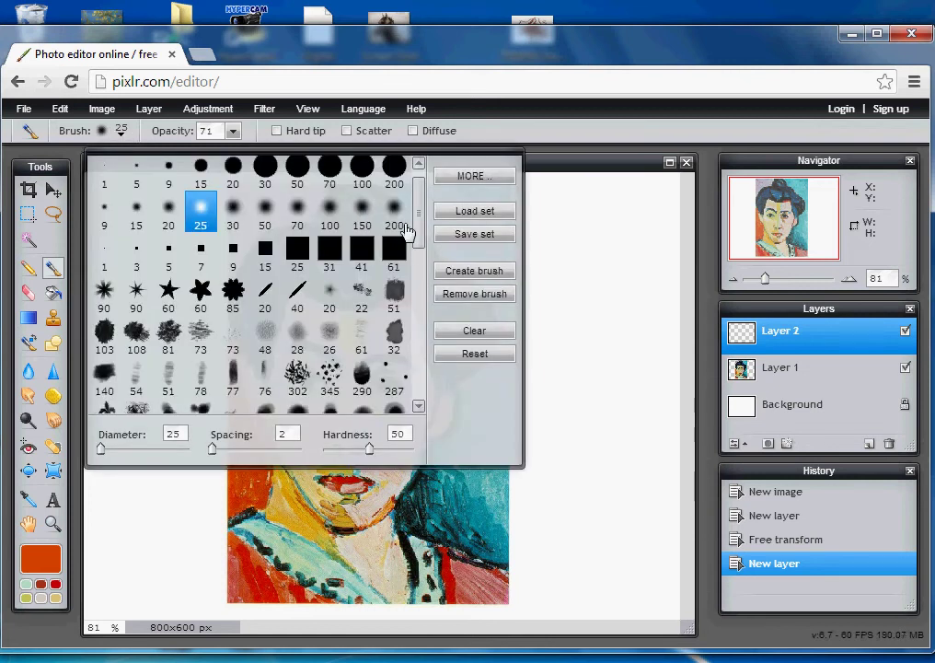
{"action": "scroll", "coordinate": [413, 209], "scroll_direction": "up", "scroll_amount": 1}
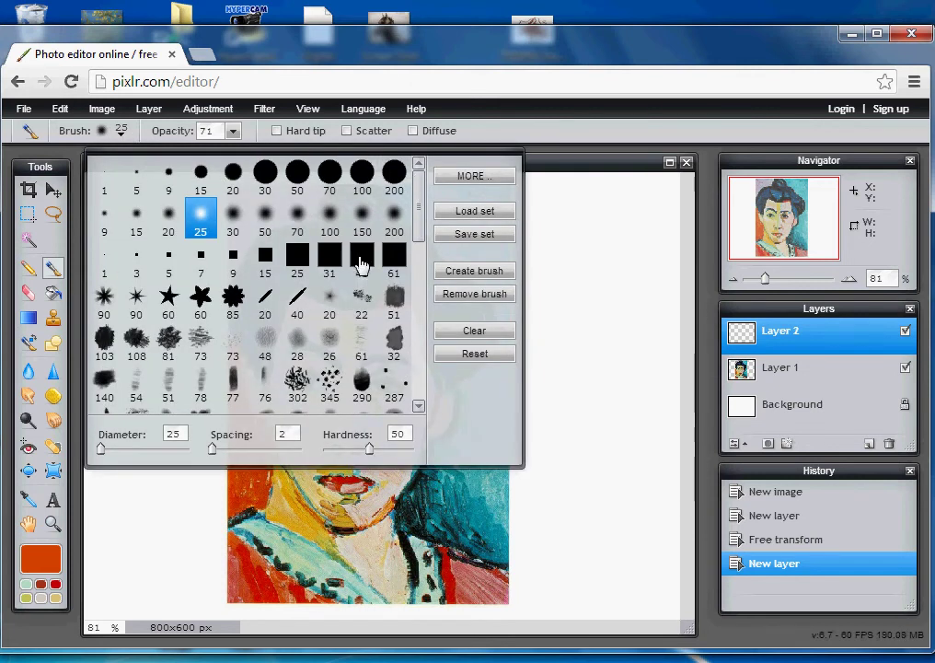
{"action": "mouse_move", "coordinate": [415, 224]}
{"action": "left_mouse_down"}
{"action": "mouse_move", "coordinate": [427, 383]}
{"action": "mouse_move", "coordinate": [421, 204]}
{"action": "left_mouse_up"}
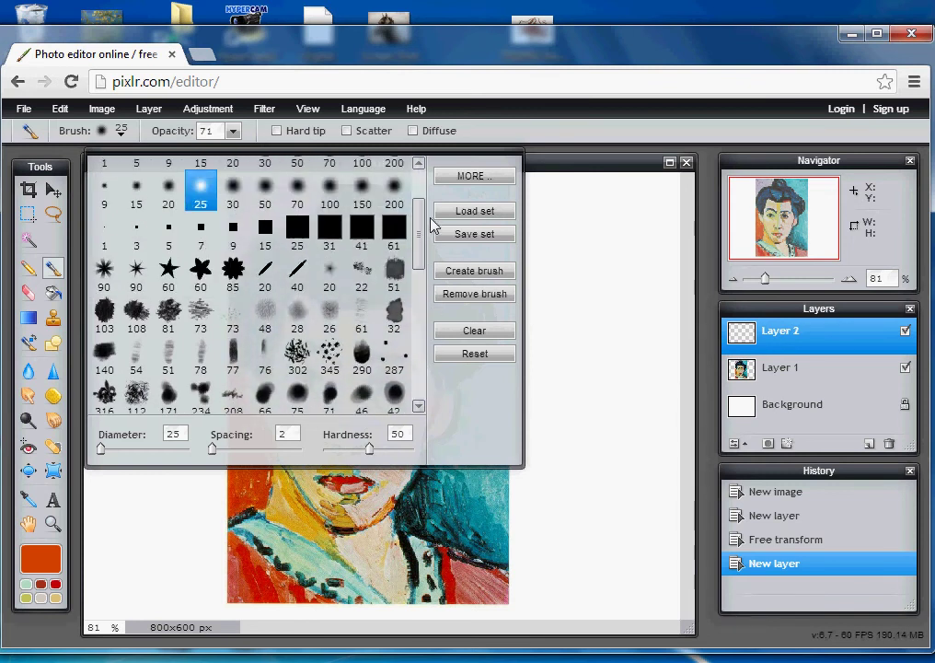
- Preview the Dirt and Smudge sets among the additional Artistic brushes and add the Dirt set to the brush presets
{"action": "left_click", "coordinate": [470, 177]}
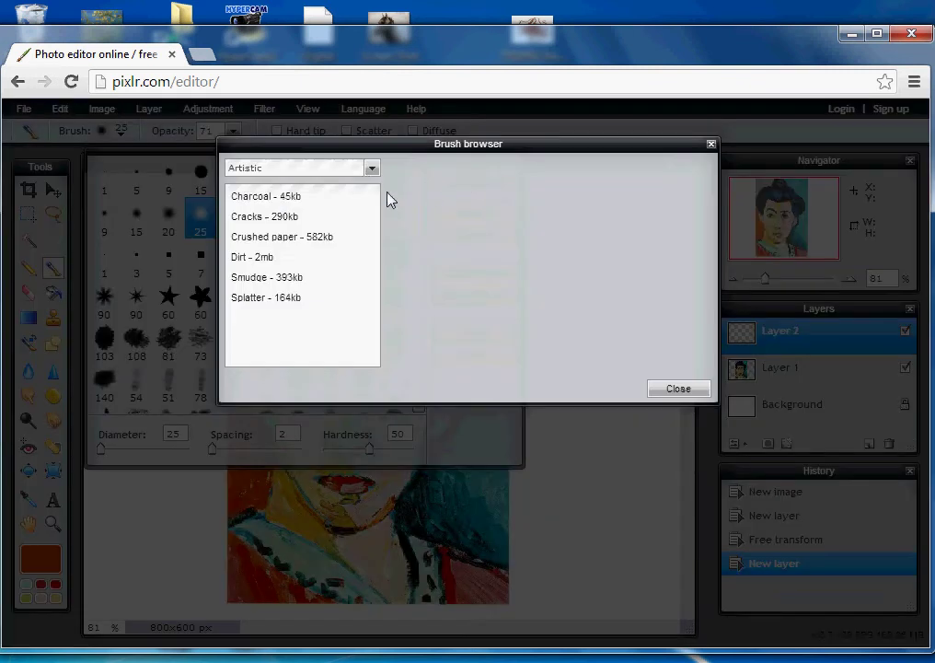
{"action": "left_click", "coordinate": [372, 168]}
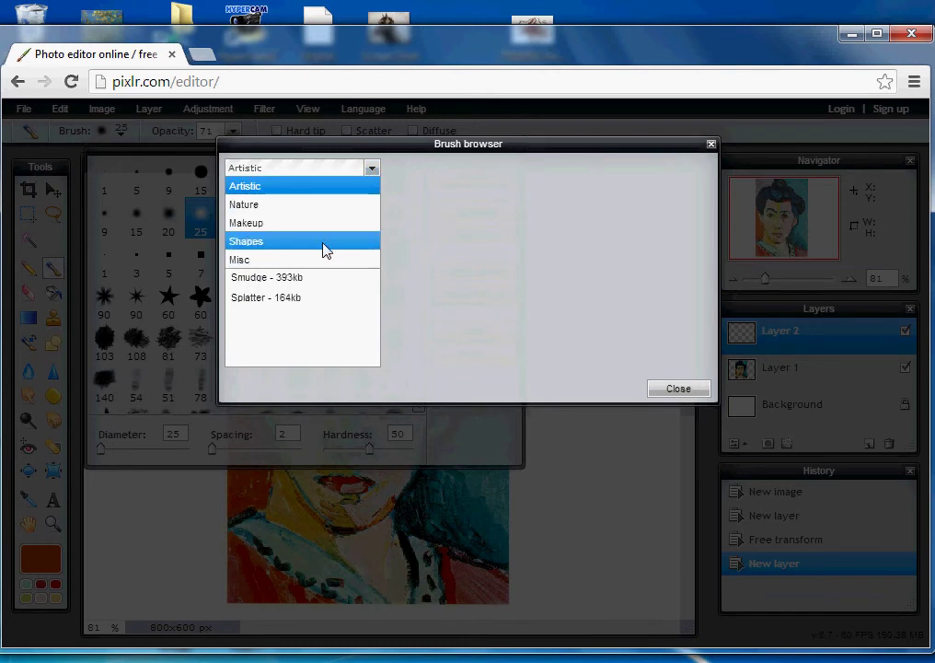
{"action": "left_click", "coordinate": [329, 186]}
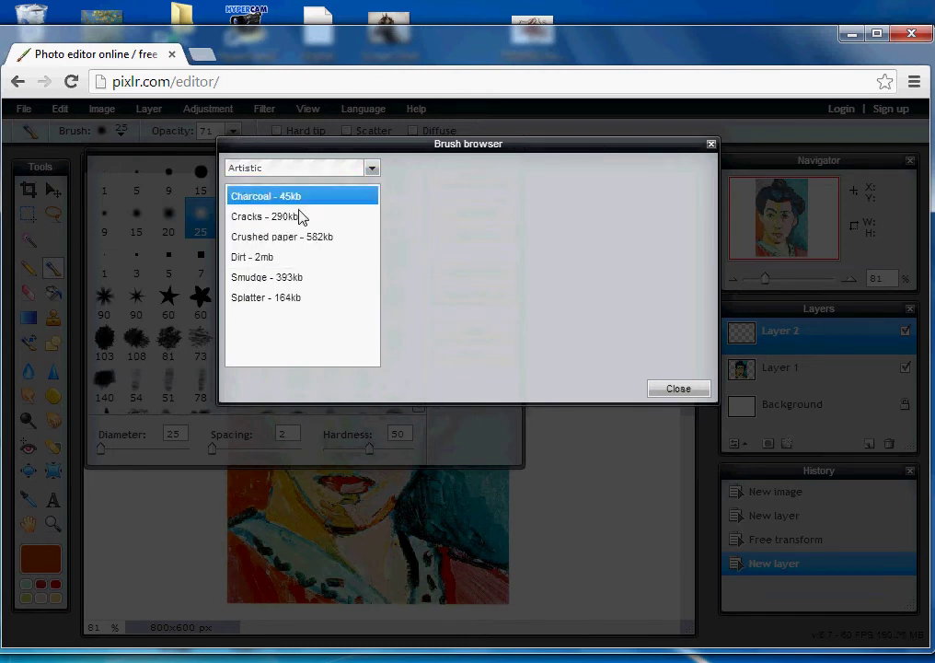
{"action": "left_click", "coordinate": [285, 258]}
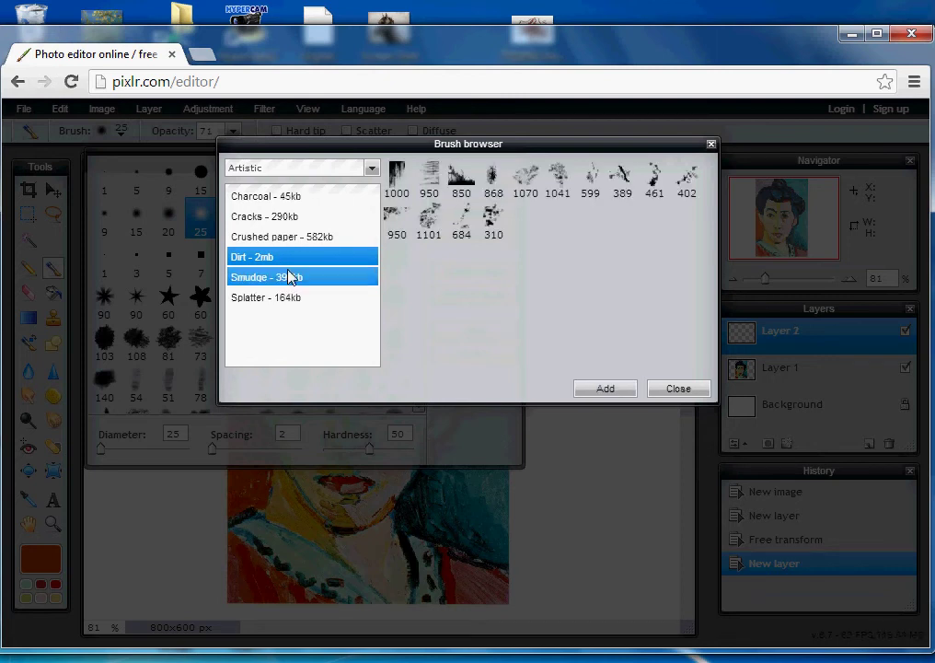
{"action": "left_click", "coordinate": [294, 277]}
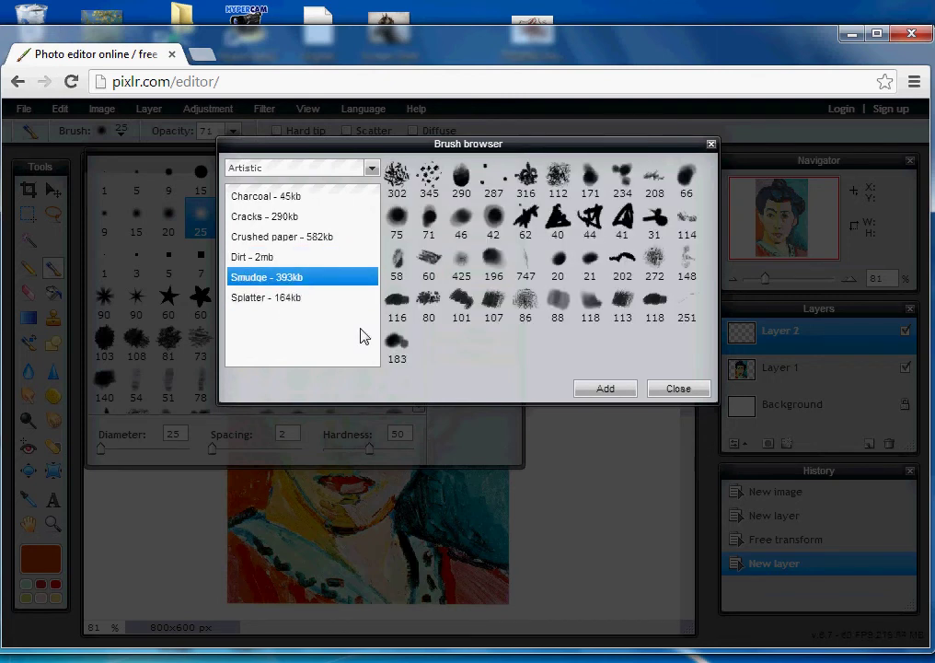
{"action": "left_click", "coordinate": [350, 256]}
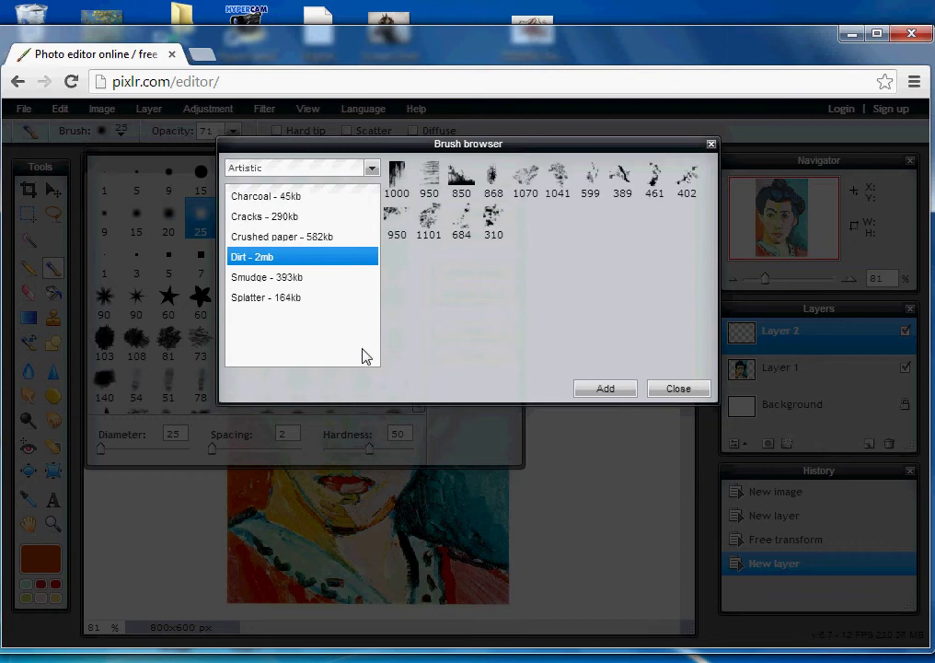
{"action": "left_click", "coordinate": [605, 388]}
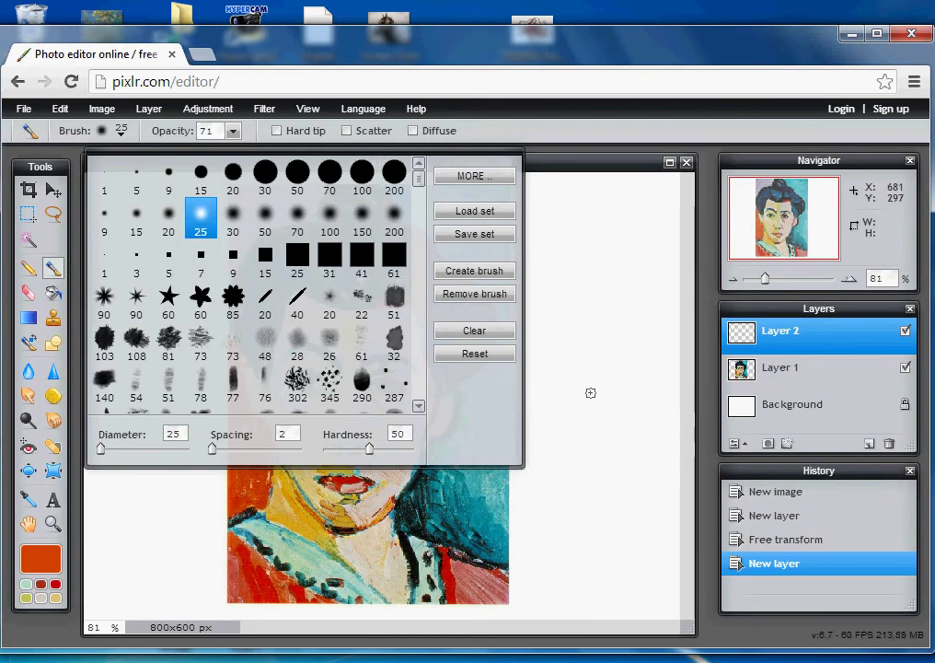
- Try the 1070 brush from the added Dirt set with its diameter reduced to 151 and spacing to 30
{"action": "left_click_drag", "start_coordinate": [419, 180], "coordinate": [415, 410]}
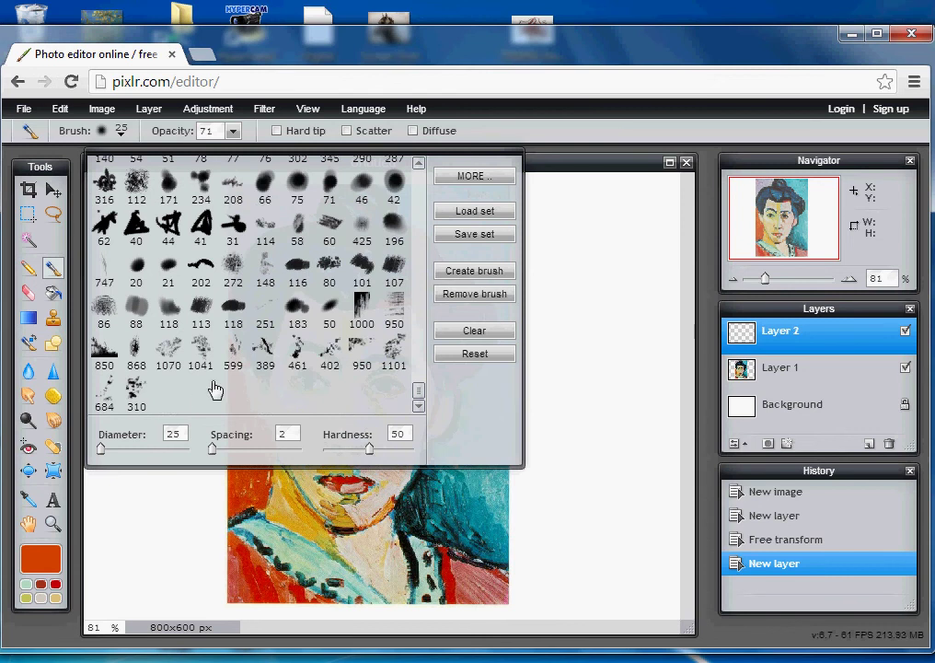
{"action": "left_click", "coordinate": [172, 361]}
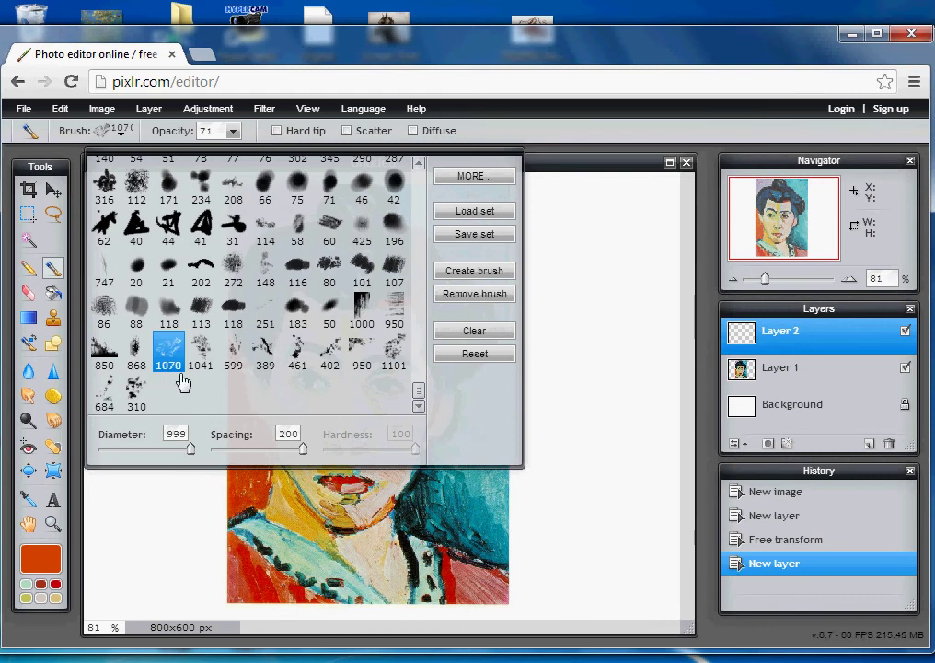
{"action": "left_click_drag", "start_coordinate": [178, 458], "coordinate": [112, 449]}
{"action": "left_click_drag", "start_coordinate": [303, 448], "coordinate": [225, 449]}
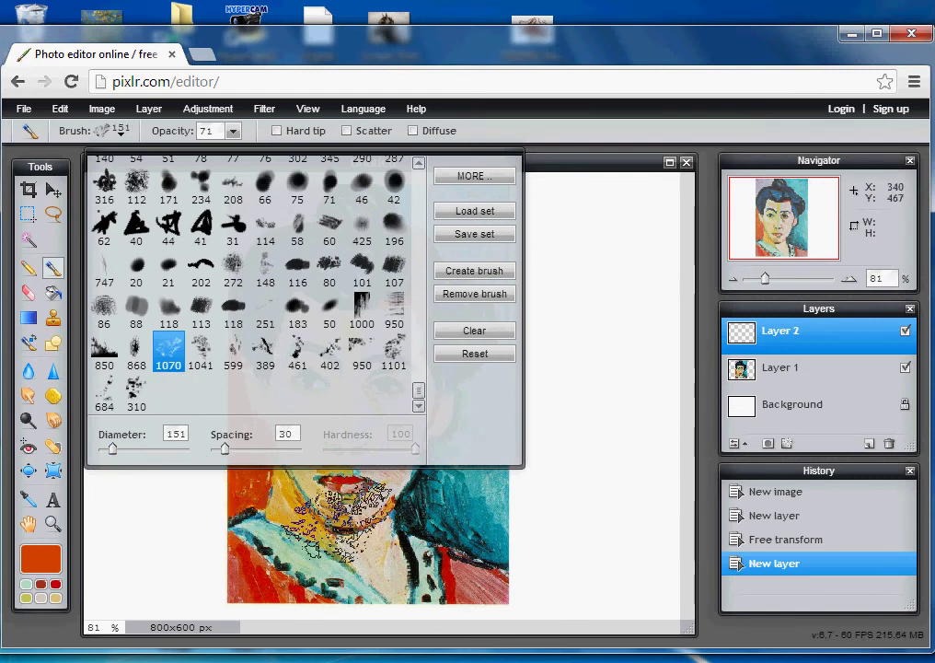
{"action": "mouse_move", "coordinate": [113, 449]}
{"action": "left_mouse_down"}
{"action": "mouse_move", "coordinate": [99, 450]}
{"action": "mouse_move", "coordinate": [116, 449]}
{"action": "left_mouse_up"}
- Choose the soft round 42 brush tip and paint orange over the orange background area beside the face on Layer 2
{"action": "left_click_drag", "start_coordinate": [420, 397], "coordinate": [420, 296]}
{"action": "left_click", "coordinate": [394, 302]}
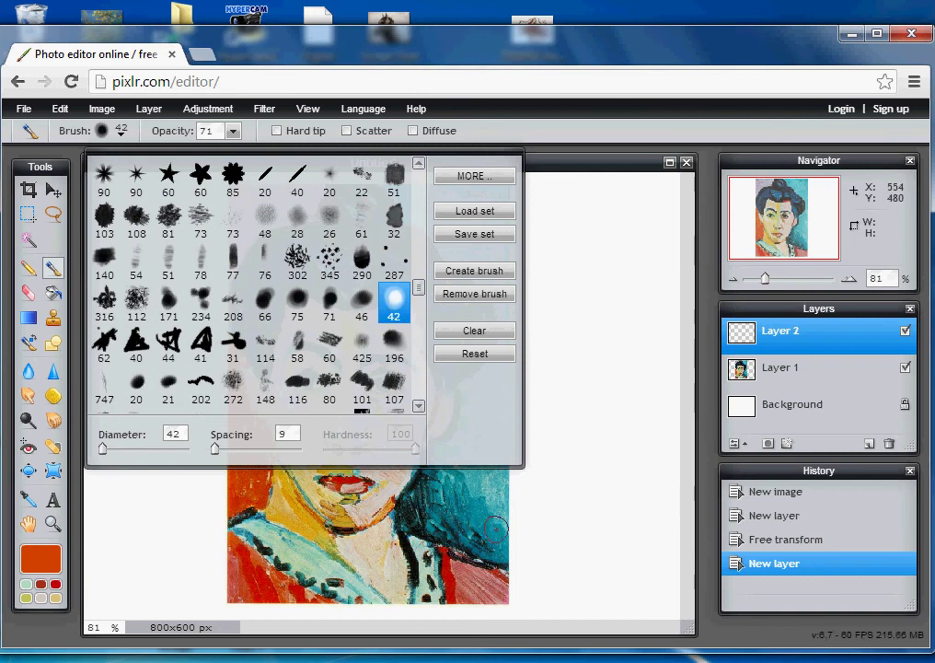
{"action": "left_click", "coordinate": [548, 167]}
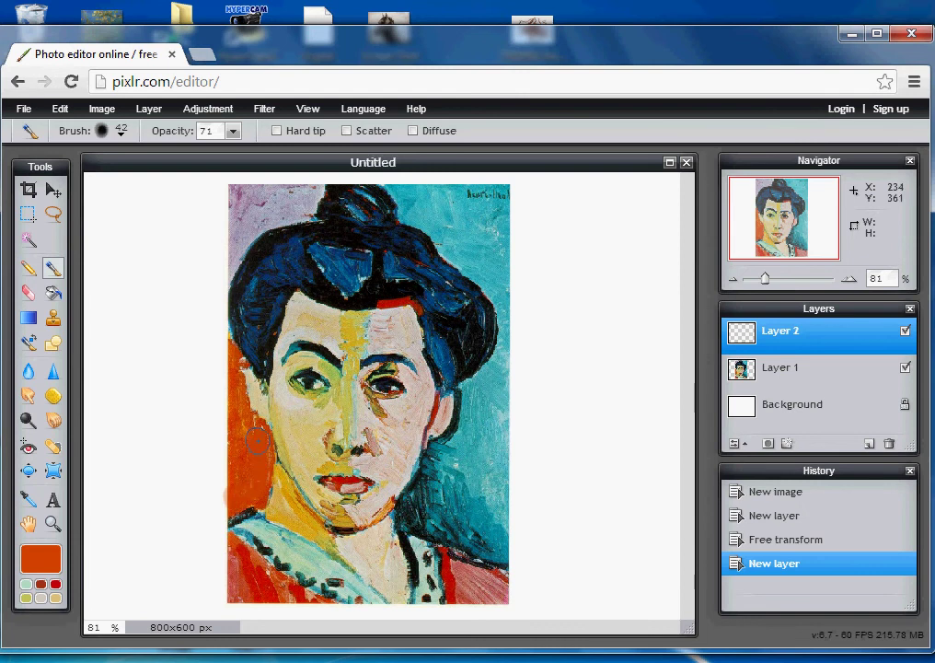
{"action": "left_click_drag", "start_coordinate": [257, 440], "coordinate": [235, 440]}
{"action": "mouse_move", "coordinate": [237, 390]}
{"action": "left_mouse_down"}
{"action": "mouse_move", "coordinate": [227, 344]}
{"action": "mouse_move", "coordinate": [226, 513]}
{"action": "mouse_move", "coordinate": [246, 496]}
{"action": "mouse_move", "coordinate": [239, 432]}
{"action": "left_mouse_up"}
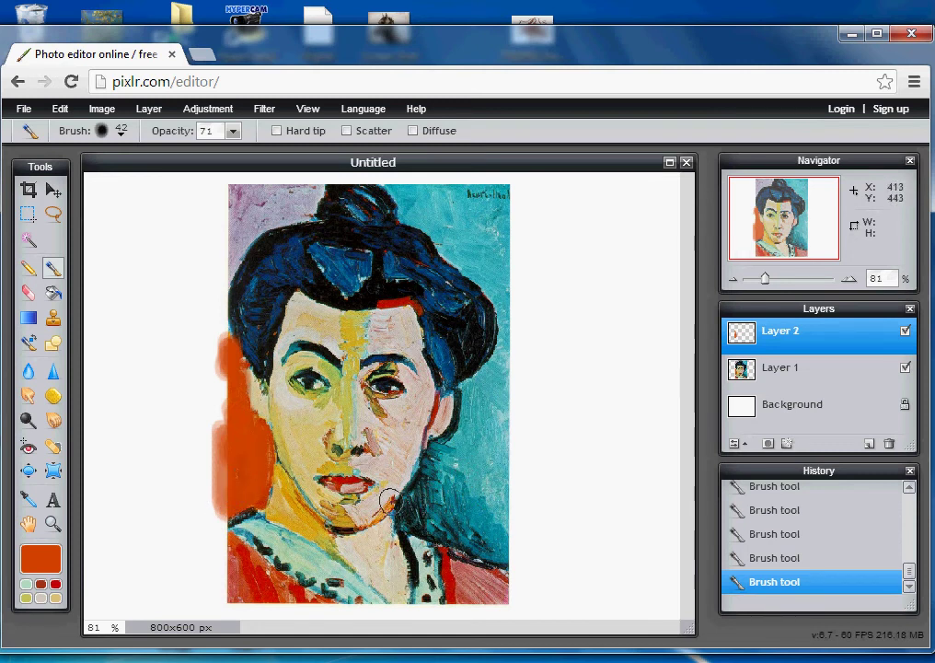
- Sample the light teal from the painting's background and brush it over the teal area beside the ear
{"action": "key", "text": "i"}
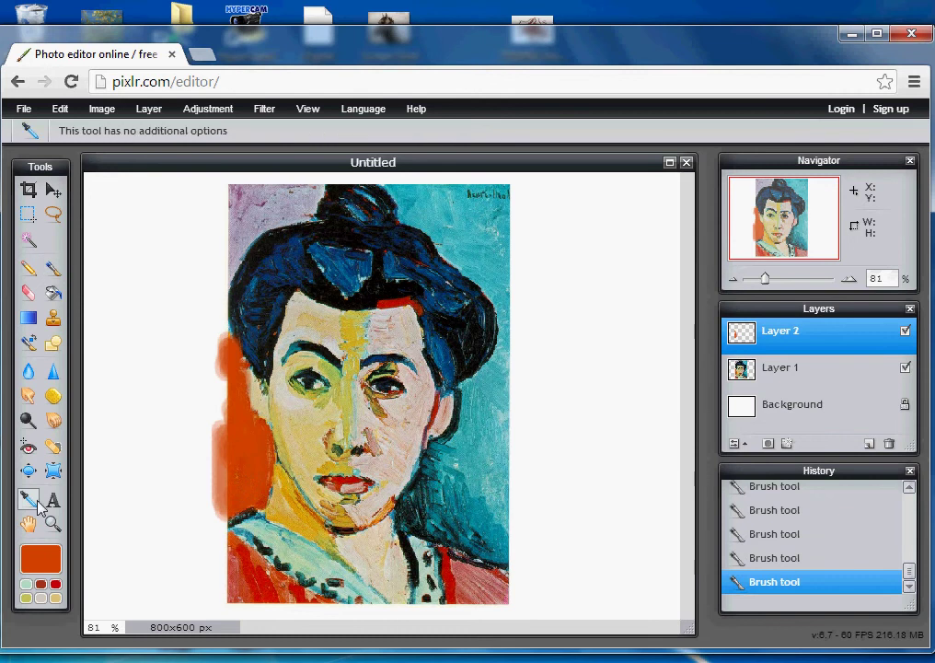
{"action": "left_click", "coordinate": [486, 455]}
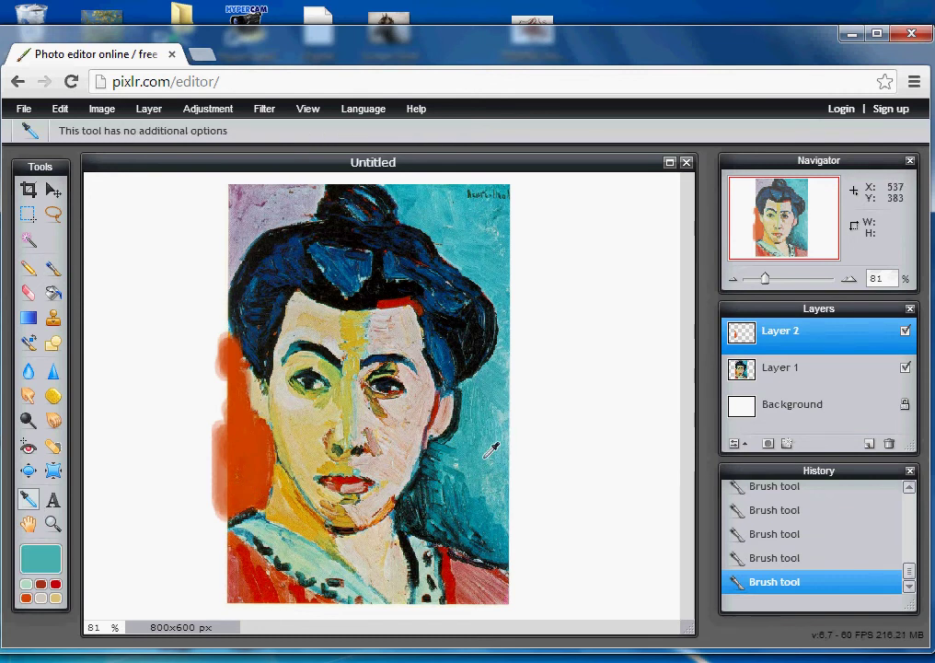
{"action": "left_click", "coordinate": [53, 268]}
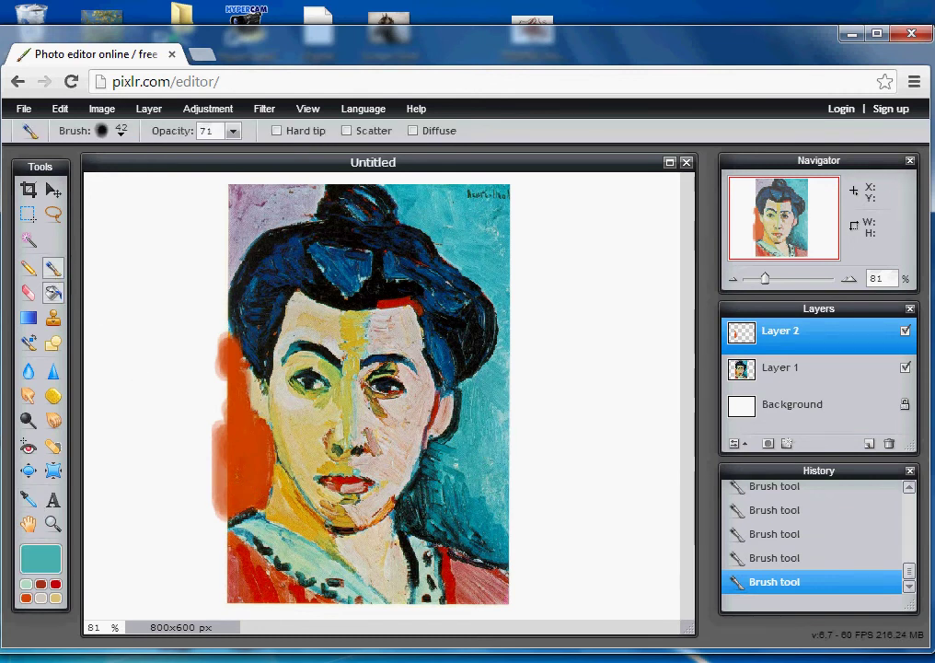
{"action": "left_click_drag", "start_coordinate": [480, 414], "coordinate": [477, 442]}
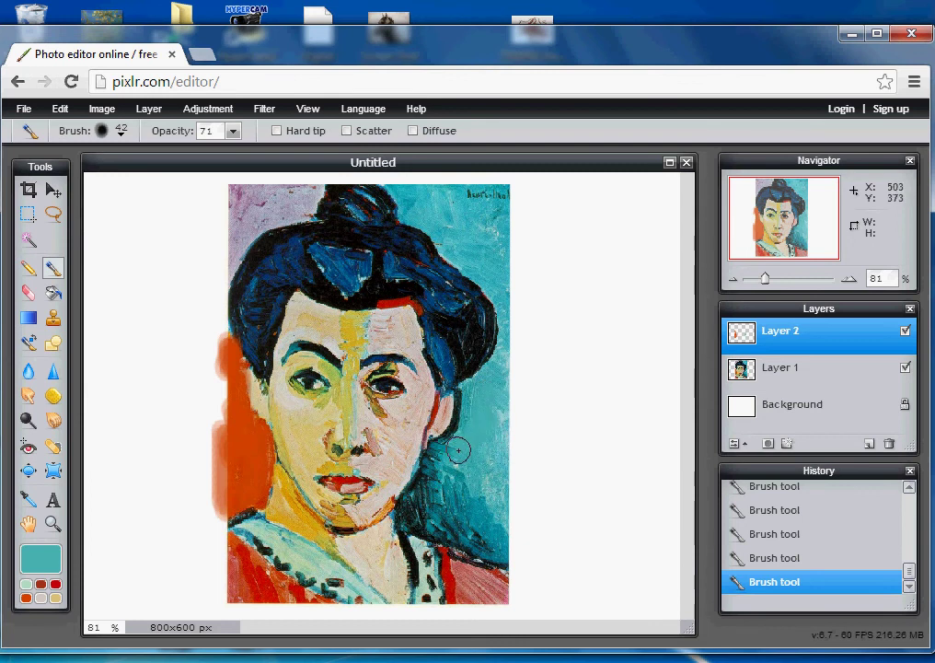
{"action": "mouse_move", "coordinate": [502, 500]}
{"action": "left_mouse_down"}
{"action": "mouse_move", "coordinate": [488, 440]}
{"action": "mouse_move", "coordinate": [498, 366]}
{"action": "mouse_move", "coordinate": [462, 401]}
{"action": "mouse_move", "coordinate": [468, 460]}
{"action": "mouse_move", "coordinate": [451, 474]}
{"action": "mouse_move", "coordinate": [492, 503]}
{"action": "left_mouse_up"}
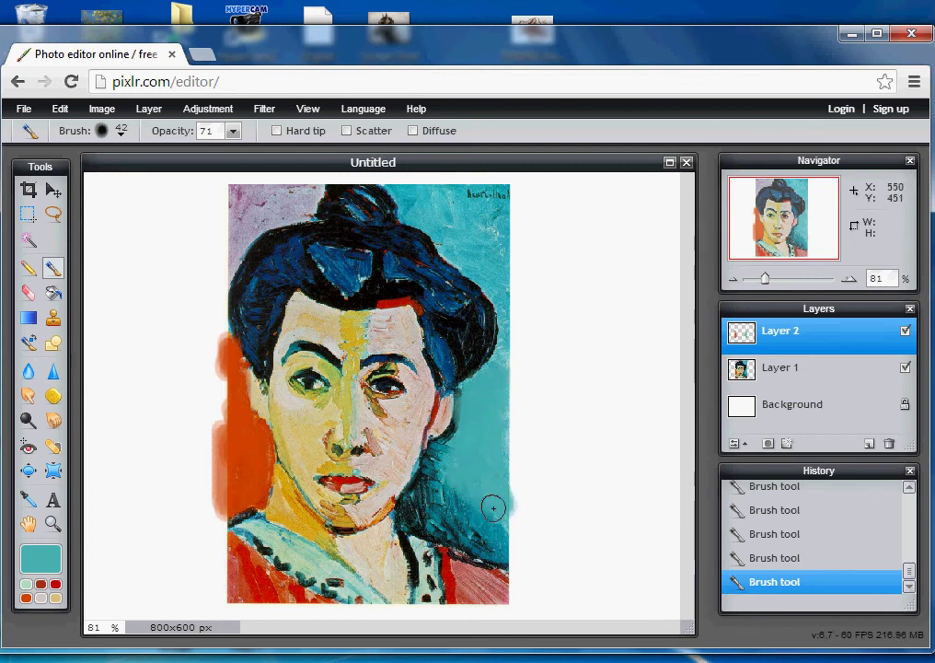
- Hide Layer 1 to fill the gaps in the teal patch, then show it again and reselect Layer 2
{"action": "left_click", "coordinate": [906, 368]}
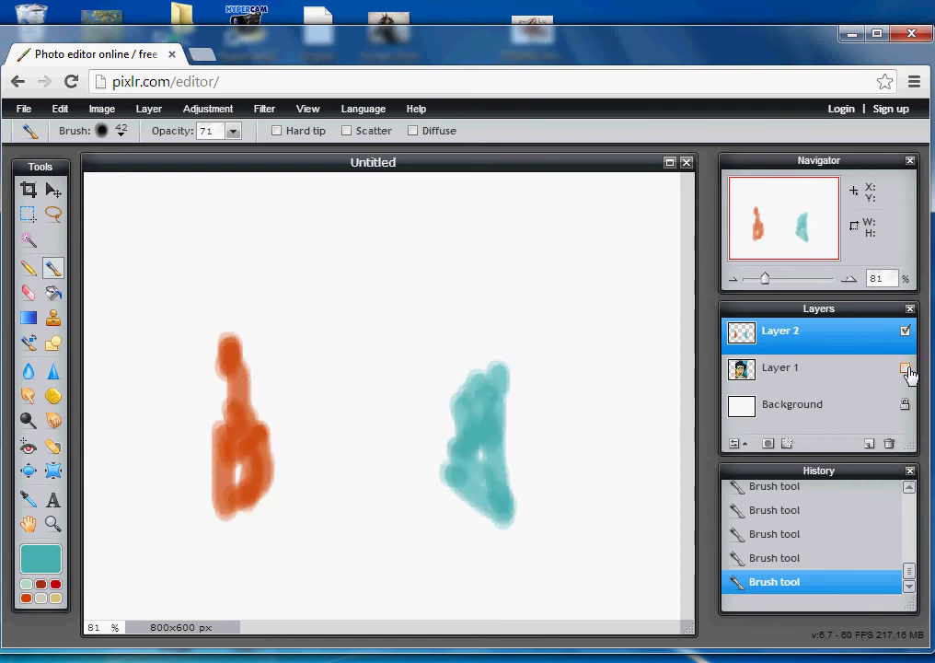
{"action": "mouse_move", "coordinate": [468, 459]}
{"action": "left_mouse_down"}
{"action": "mouse_move", "coordinate": [464, 487]}
{"action": "mouse_move", "coordinate": [498, 510]}
{"action": "mouse_move", "coordinate": [461, 403]}
{"action": "mouse_move", "coordinate": [474, 387]}
{"action": "mouse_move", "coordinate": [474, 403]}
{"action": "mouse_move", "coordinate": [492, 375]}
{"action": "left_mouse_up"}
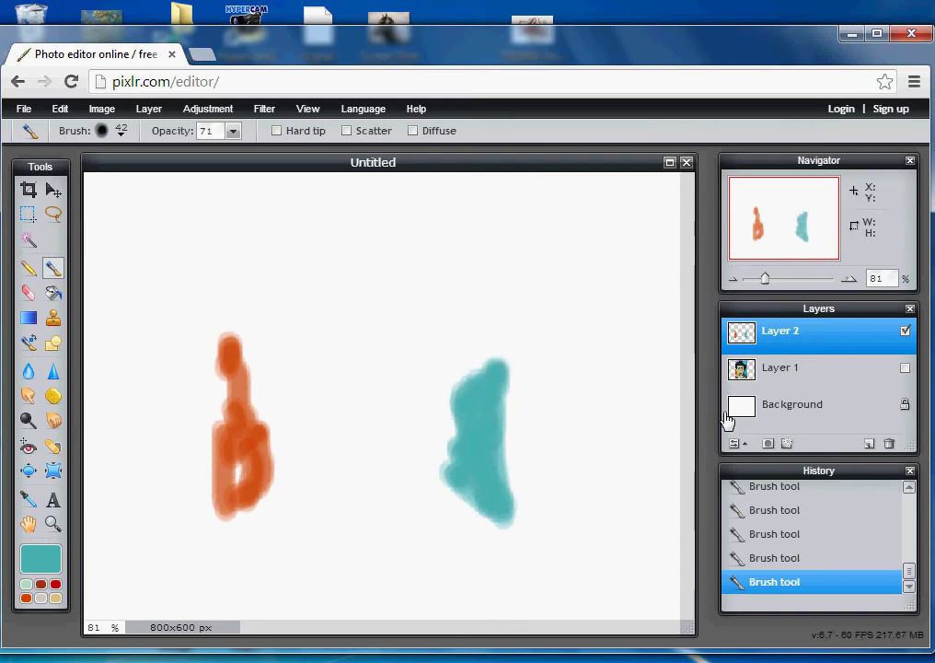
{"action": "left_click", "coordinate": [900, 371]}
{"action": "left_click", "coordinate": [905, 367]}
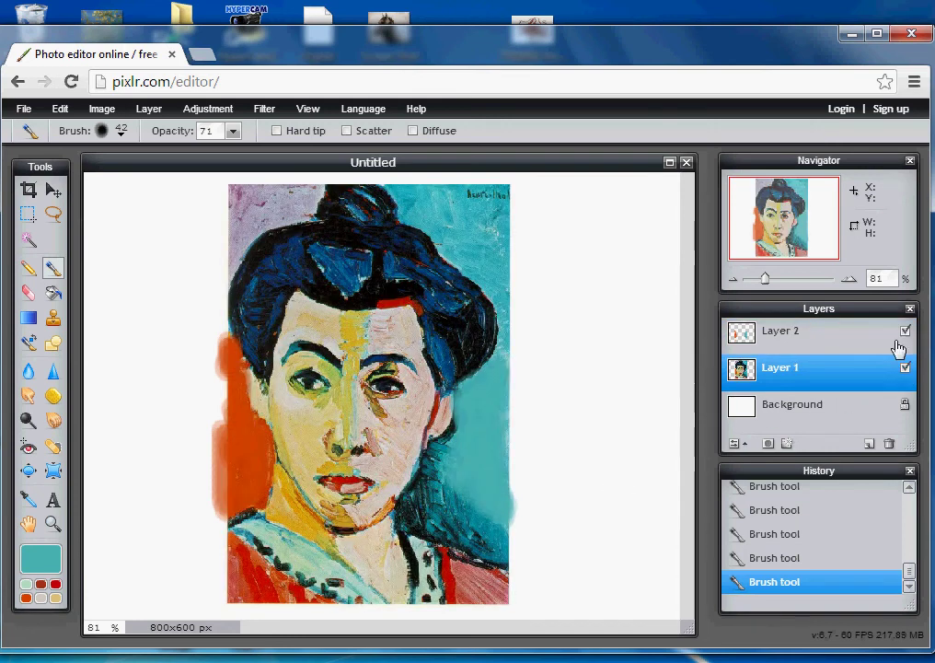
{"action": "left_click", "coordinate": [897, 339]}
- Sample the darker teal beside the neck and brush it over the shadow area down to the shoulder
{"action": "left_click", "coordinate": [28, 500]}
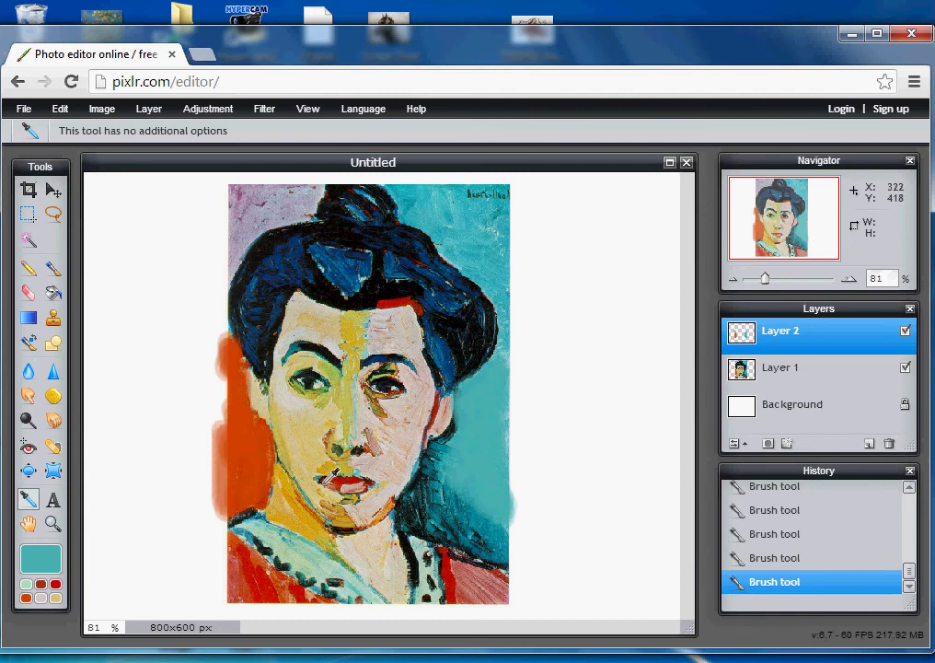
{"action": "left_click", "coordinate": [474, 501]}
{"action": "left_click", "coordinate": [52, 267]}
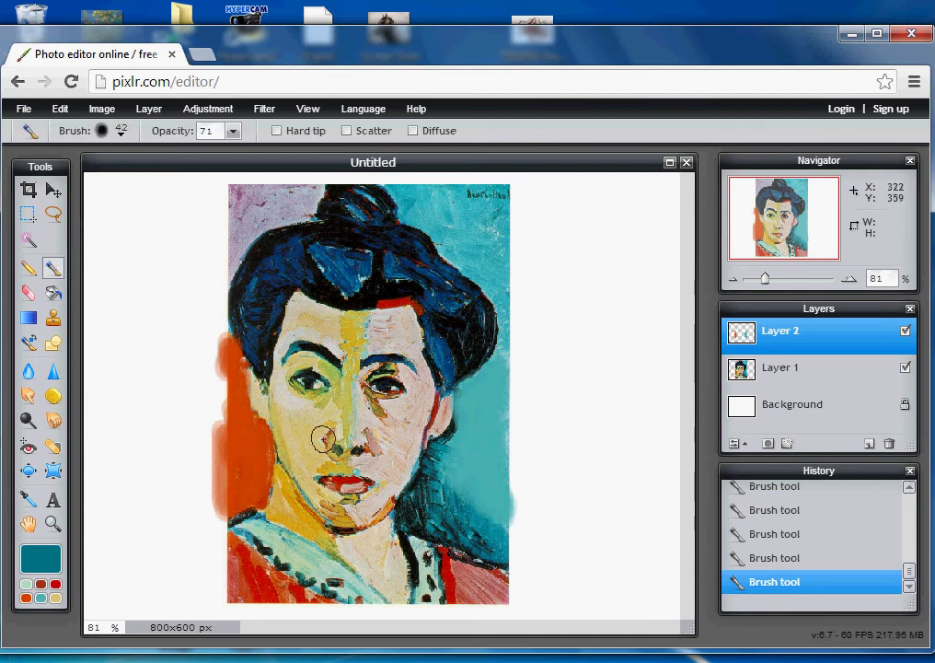
{"action": "mouse_move", "coordinate": [440, 457]}
{"action": "left_mouse_down"}
{"action": "mouse_move", "coordinate": [435, 489]}
{"action": "mouse_move", "coordinate": [506, 549]}
{"action": "mouse_move", "coordinate": [472, 526]}
{"action": "mouse_move", "coordinate": [502, 549]}
{"action": "left_mouse_up"}
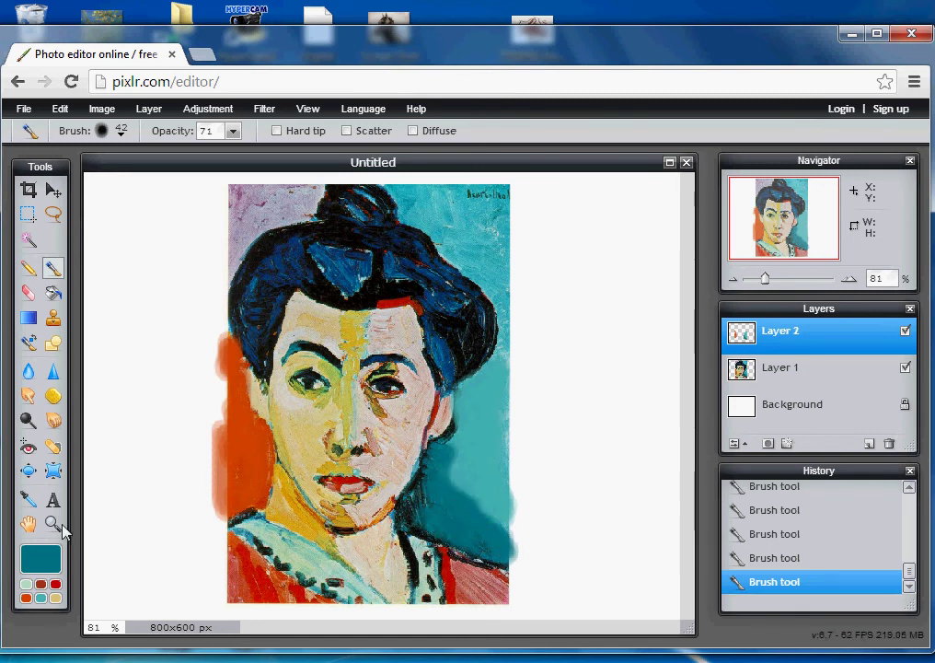
- Sample the near-black colour from the shadow beside the jaw and return to the Brush tool
{"action": "left_click", "coordinate": [29, 498]}
{"action": "left_click", "coordinate": [411, 504]}
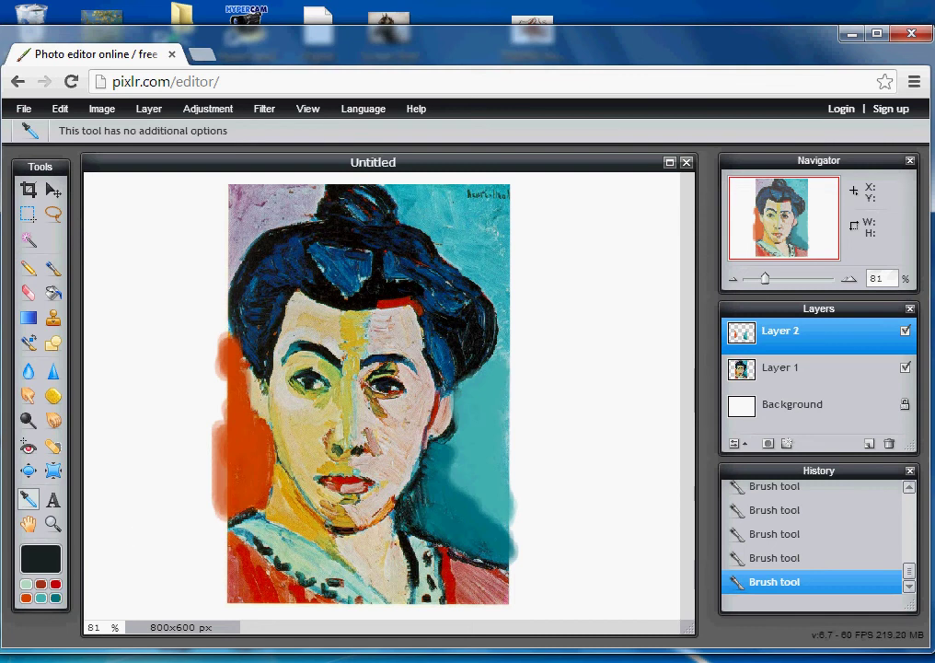
{"action": "left_click", "coordinate": [52, 269]}
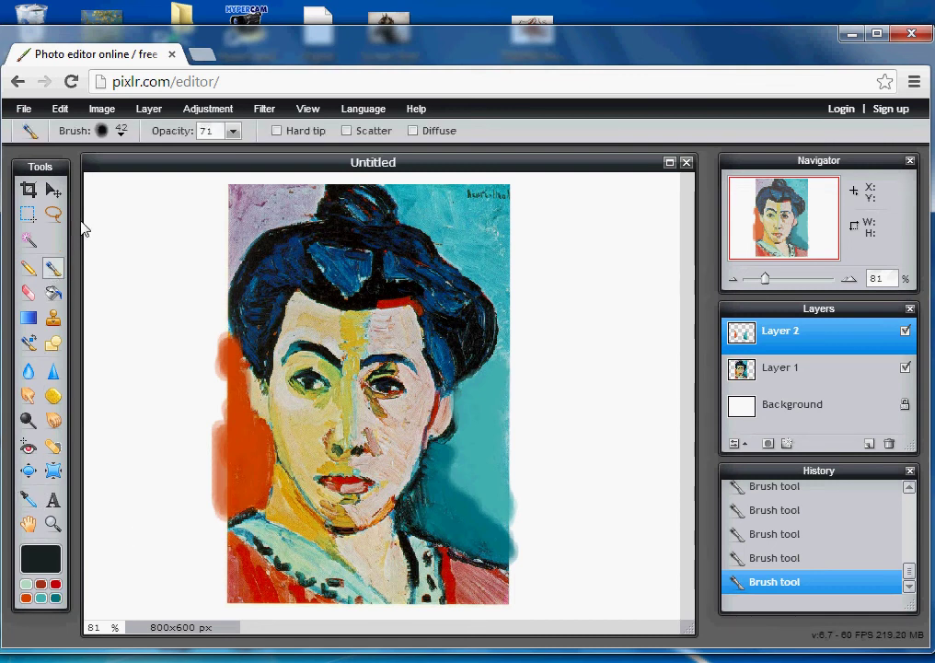
- Raise the brush opacity to 100 and paint a short test stroke on the blank canvas beside the portrait
{"action": "left_click", "coordinate": [233, 131]}
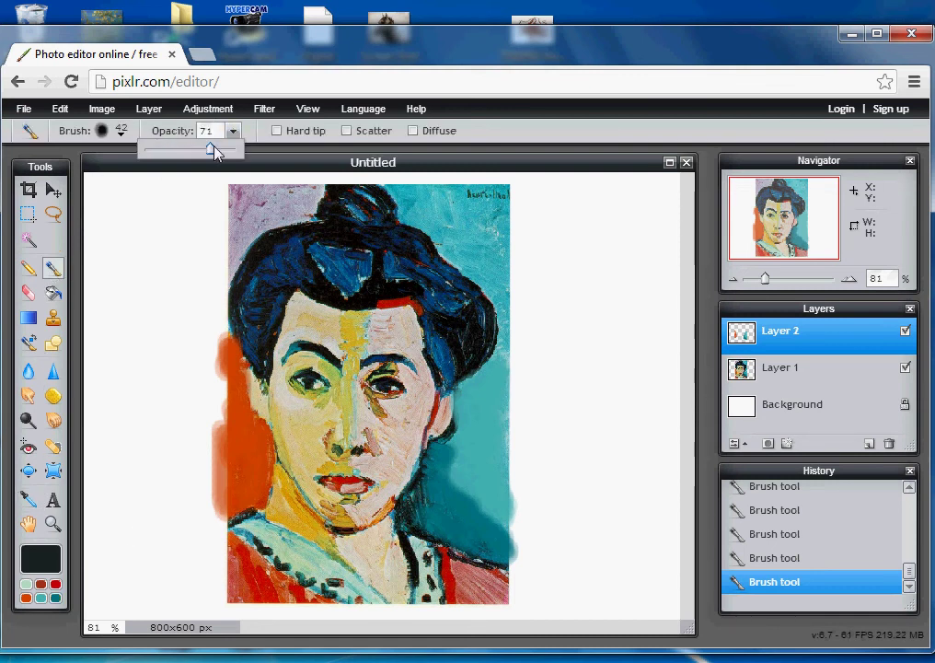
{"action": "left_click_drag", "start_coordinate": [211, 155], "coordinate": [233, 155]}
{"action": "mouse_move", "coordinate": [142, 229]}
{"action": "left_mouse_down"}
{"action": "mouse_move", "coordinate": [157, 278]}
{"action": "mouse_move", "coordinate": [144, 313]}
{"action": "left_mouse_up"}
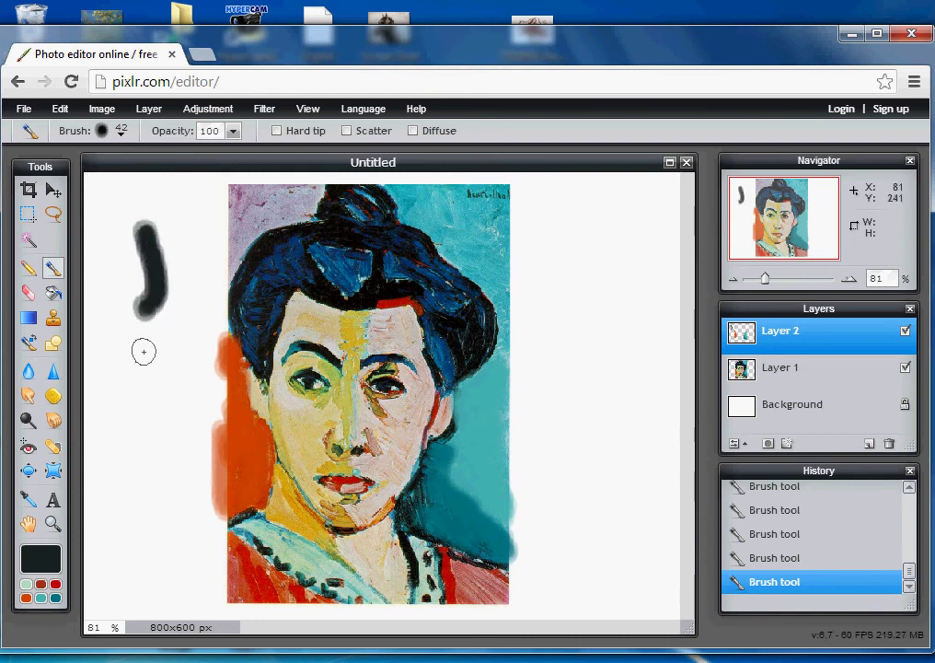
- Lower the brush opacity to 52, paint a second test stroke on the blank canvas, and undo both test strokes
{"action": "left_click", "coordinate": [232, 134]}
{"action": "left_click_drag", "start_coordinate": [236, 153], "coordinate": [189, 167]}
{"action": "mouse_move", "coordinate": [121, 335]}
{"action": "left_mouse_down"}
{"action": "mouse_move", "coordinate": [134, 398]}
{"action": "mouse_move", "coordinate": [123, 451]}
{"action": "left_mouse_up"}
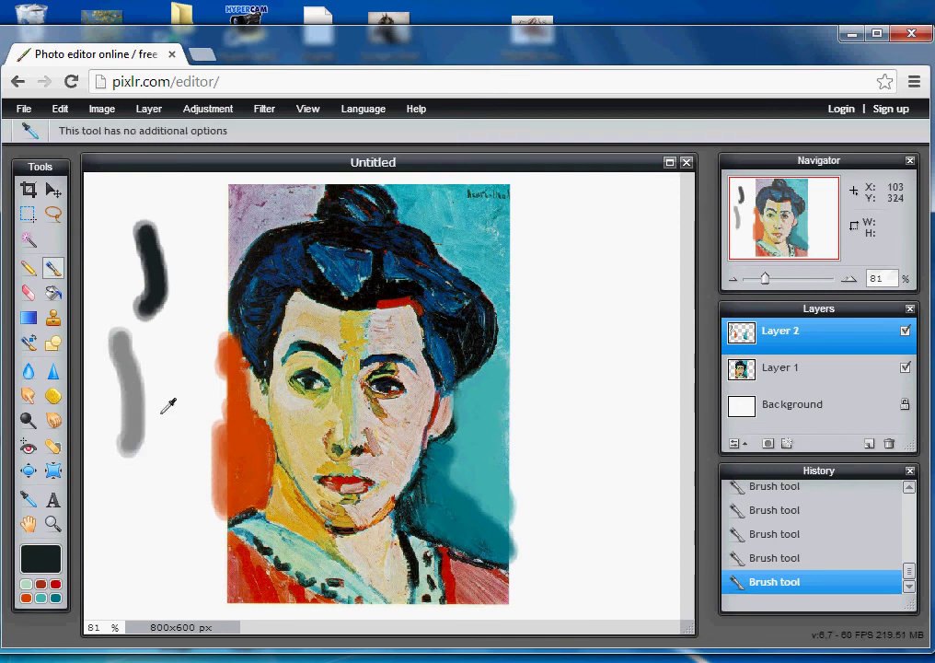
{"action": "key", "text": "ctrl+z"}
{"action": "key", "text": "ctrl+z"}
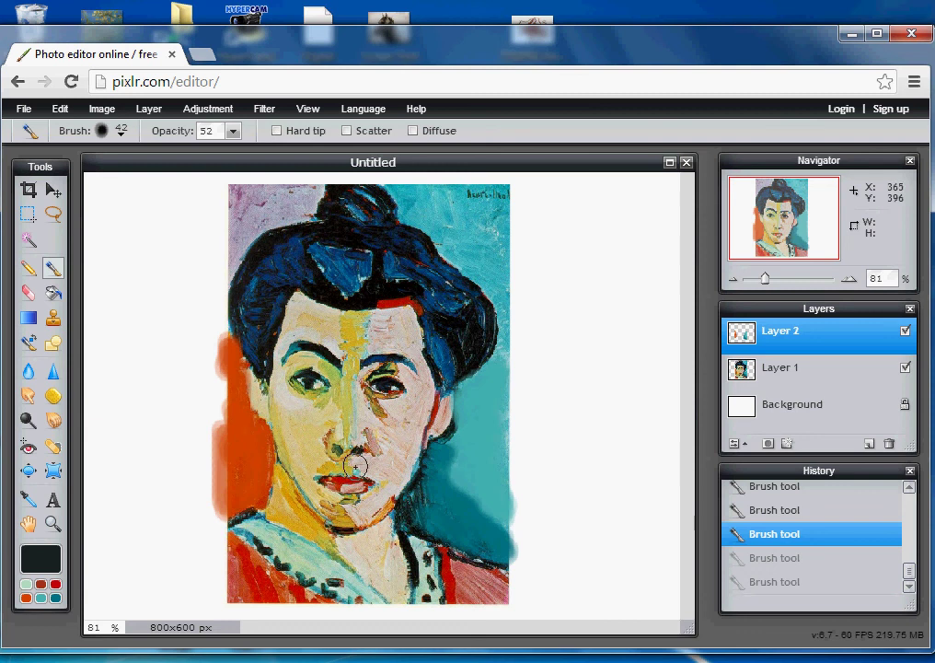
- Brush the near-black colour over the dark shadow between the neck and the teal background
{"action": "key", "text": "ctrl+y"}
{"action": "key", "text": "ctrl+y"}
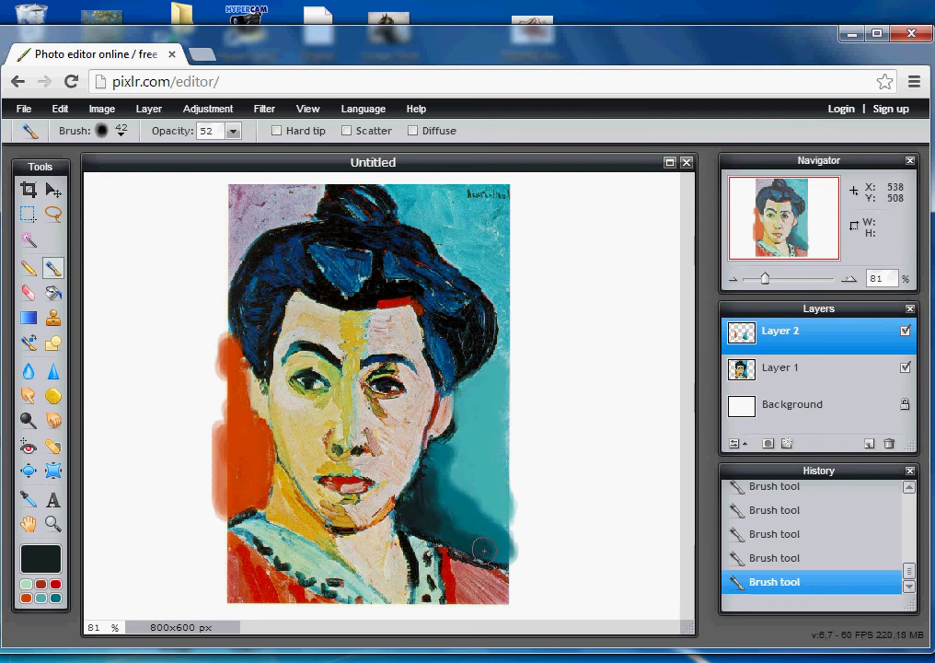
- Choose the textured 22 brush tip from the presets and activate the Color picker
{"action": "left_click", "coordinate": [121, 130]}
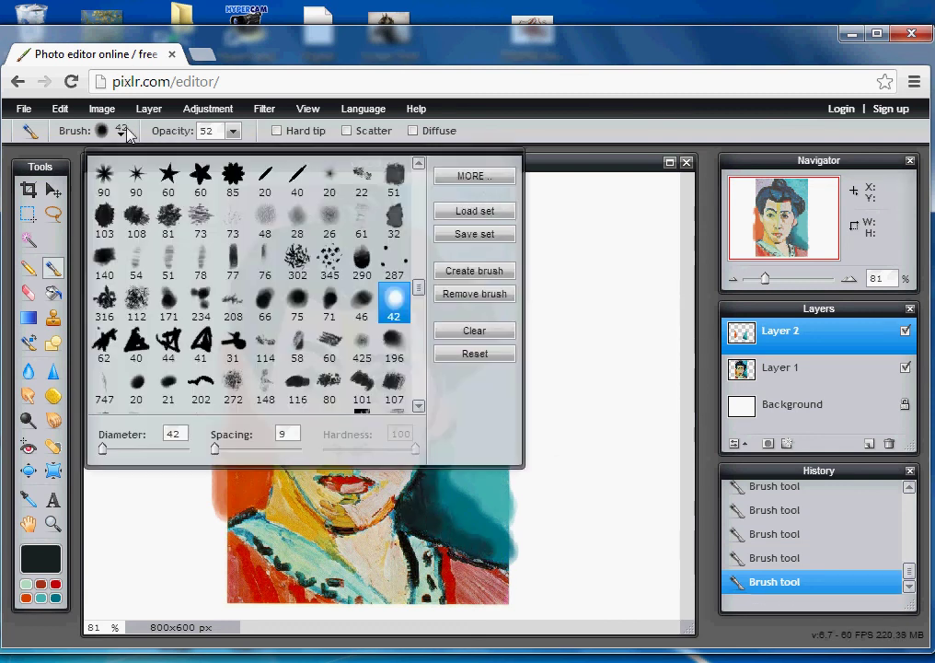
{"action": "left_click_drag", "start_coordinate": [420, 291], "coordinate": [430, 251]}
{"action": "left_click", "coordinate": [362, 223]}
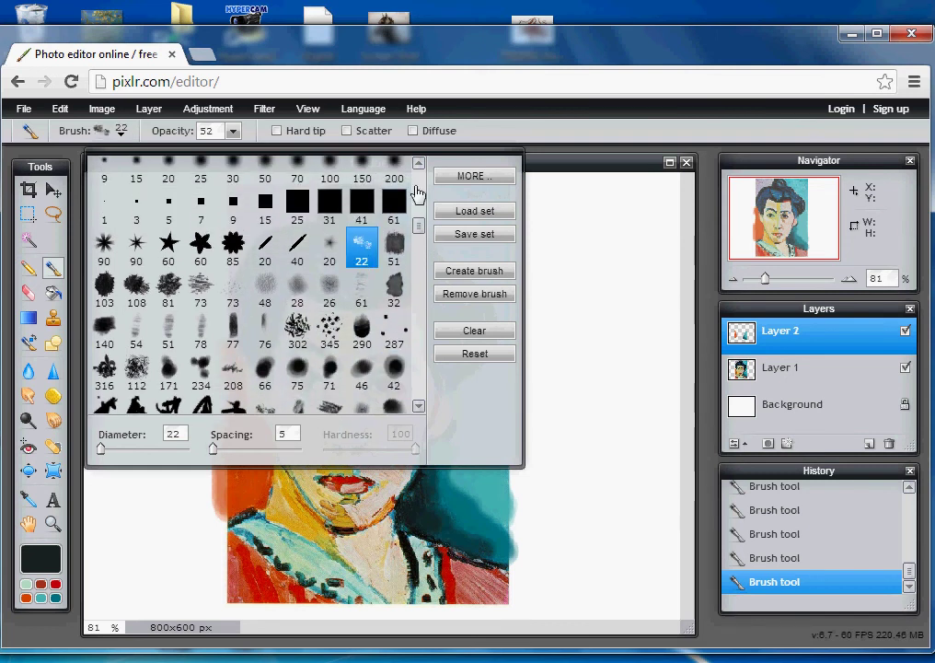
{"action": "left_click", "coordinate": [505, 140]}
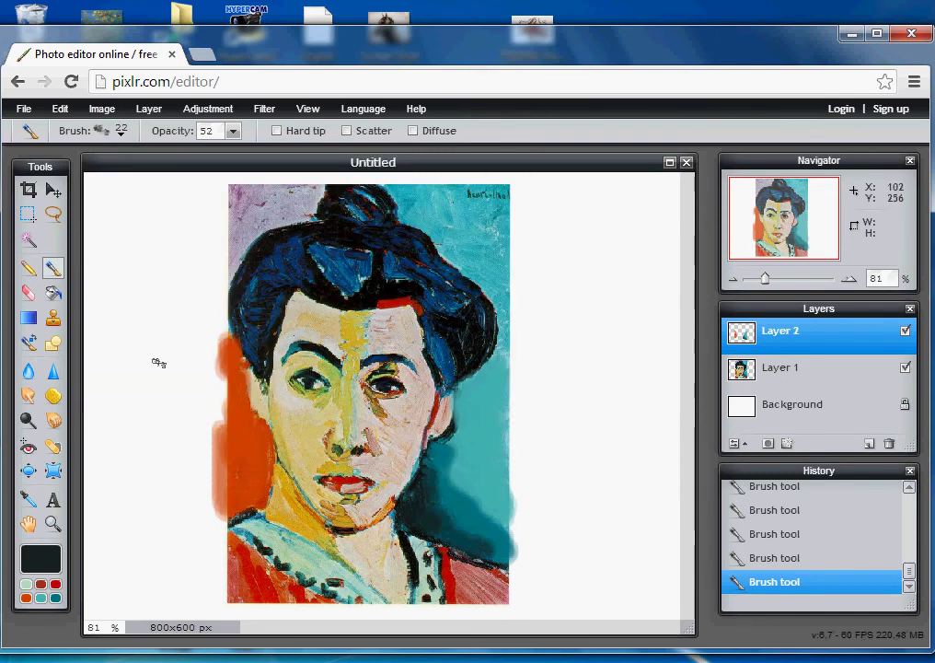
{"action": "left_click", "coordinate": [30, 500]}
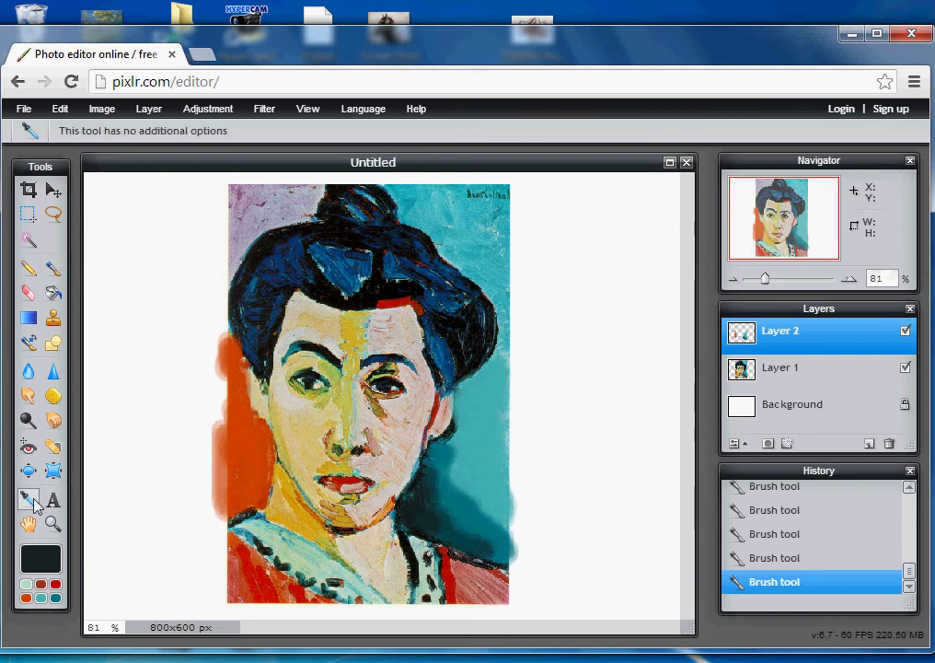
- Sample the yellow of the forehead stripe and add a new layer above Layer 2
{"action": "left_click", "coordinate": [345, 336]}
{"action": "left_click", "coordinate": [348, 333]}
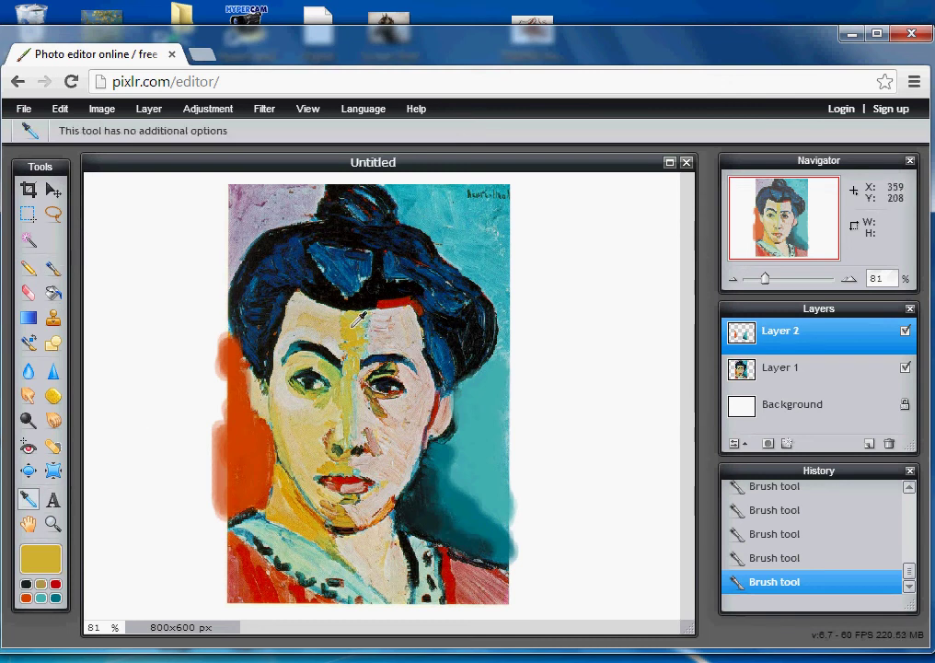
{"action": "left_click", "coordinate": [869, 445]}
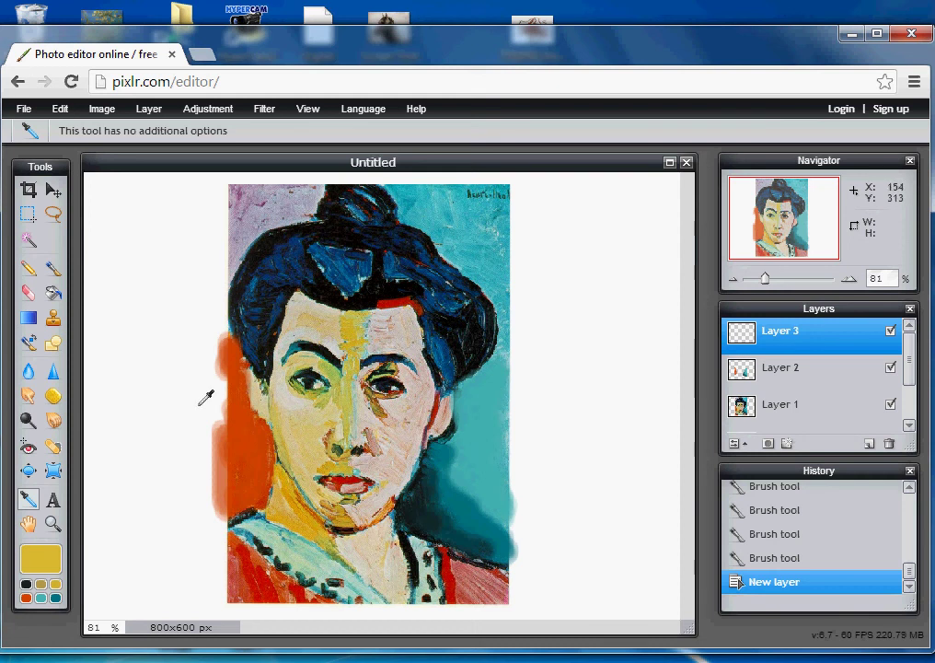
- Brush the sampled yellow along the stripe from forehead to nose on Layer 3, toggling Layer 1's visibility to compare
{"action": "left_click", "coordinate": [57, 271]}
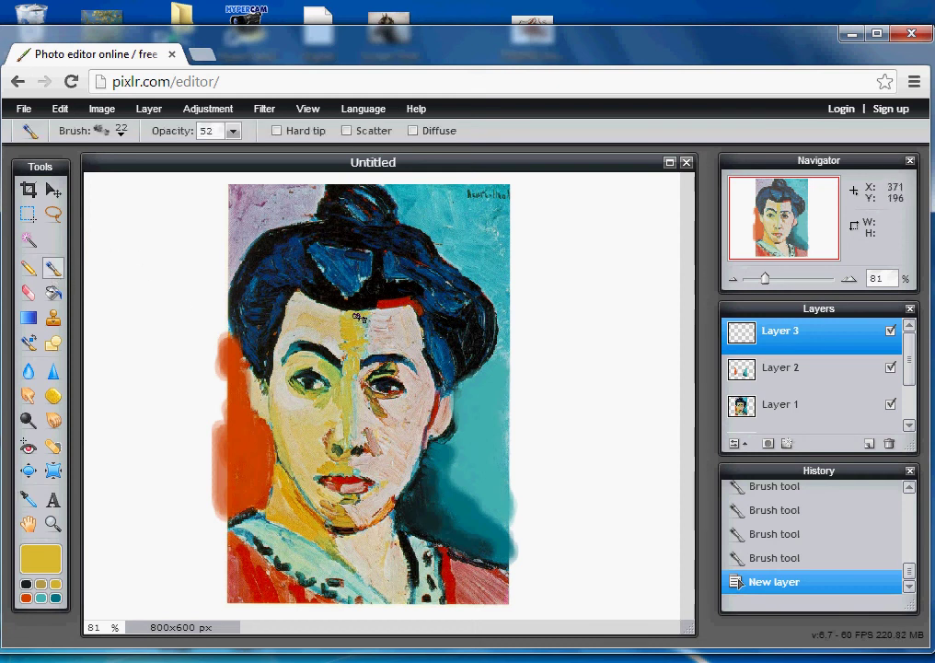
{"action": "mouse_move", "coordinate": [354, 348]}
{"action": "left_mouse_down"}
{"action": "mouse_move", "coordinate": [350, 312]}
{"action": "mouse_move", "coordinate": [282, 310]}
{"action": "mouse_move", "coordinate": [346, 307]}
{"action": "left_mouse_up"}
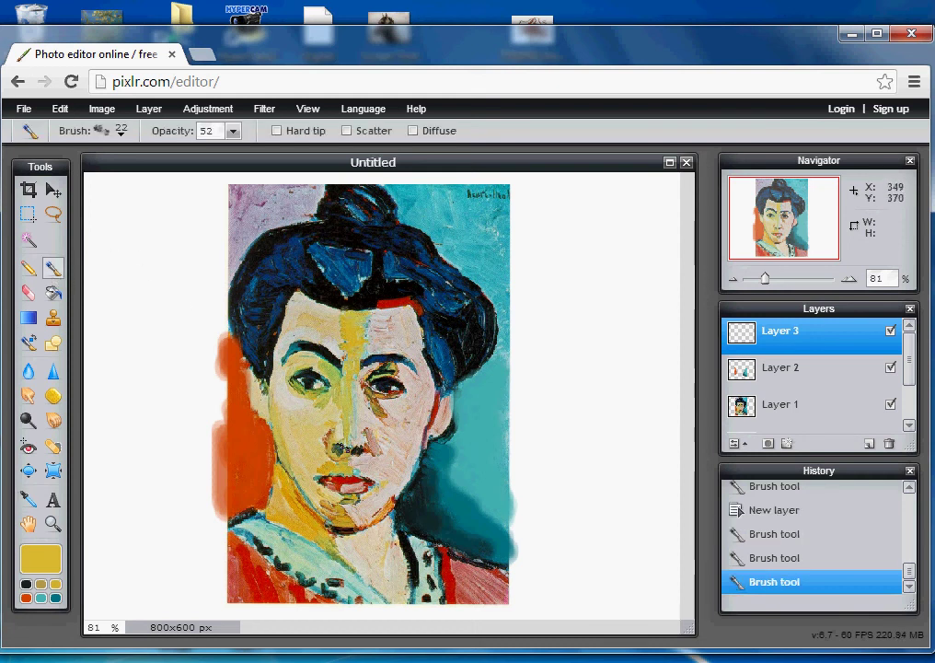
{"action": "left_click", "coordinate": [891, 405]}
{"action": "left_click", "coordinate": [890, 405]}
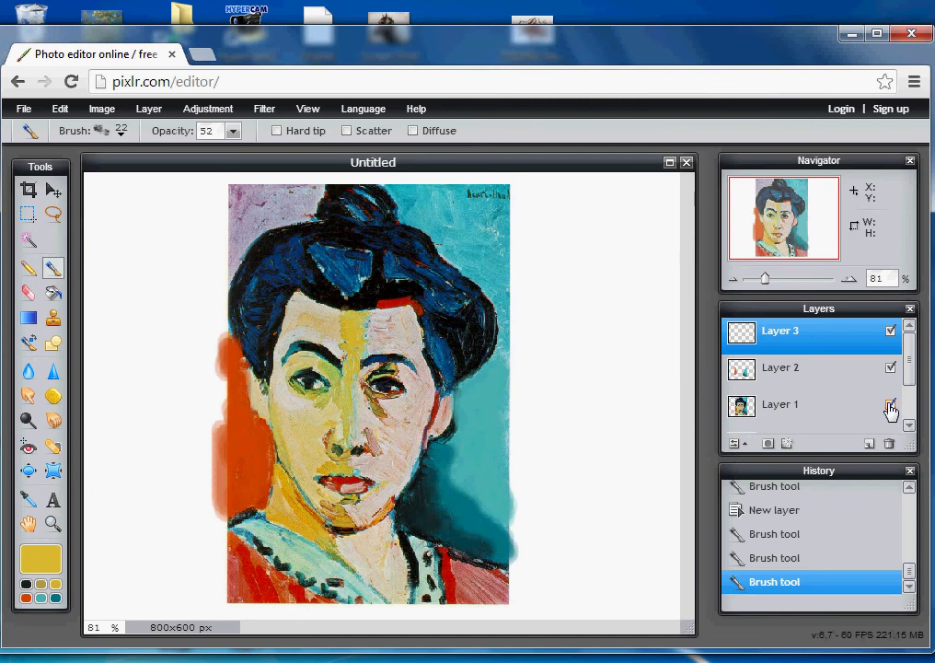
{"action": "mouse_move", "coordinate": [348, 338]}
{"action": "left_mouse_down"}
{"action": "mouse_move", "coordinate": [350, 276]}
{"action": "mouse_move", "coordinate": [338, 339]}
{"action": "left_mouse_up"}
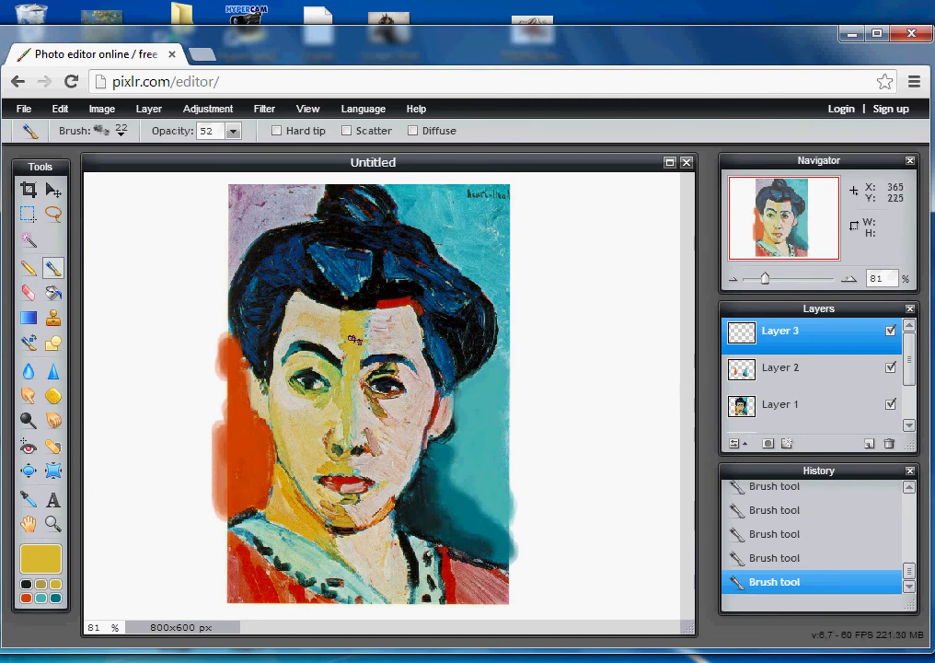
- Sample the black of the hair's dark outline and reactivate the Brush tool
{"action": "left_click", "coordinate": [28, 498]}
{"action": "left_click", "coordinate": [255, 291]}
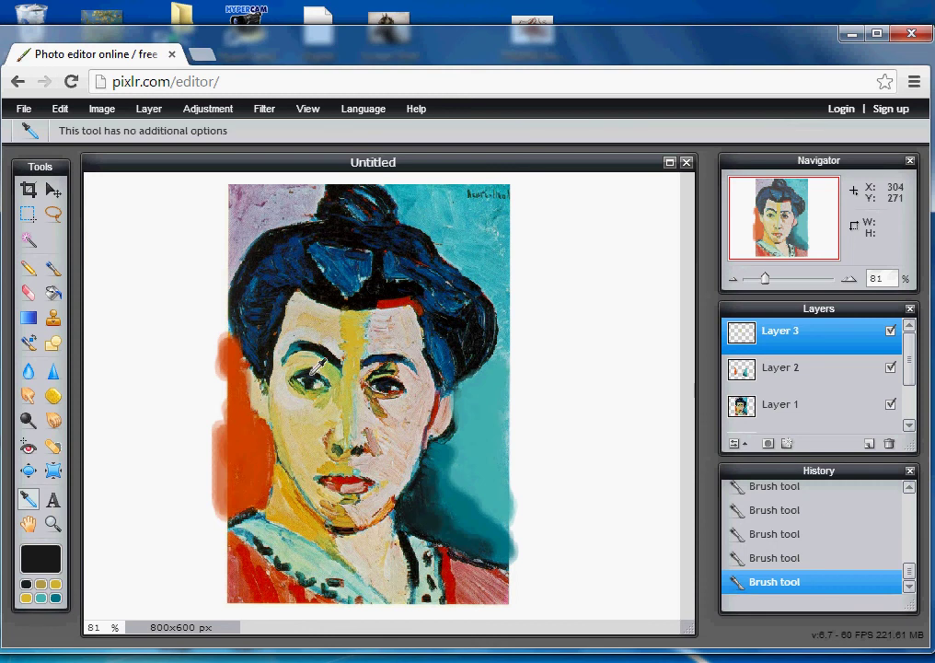
{"action": "left_click", "coordinate": [53, 268]}
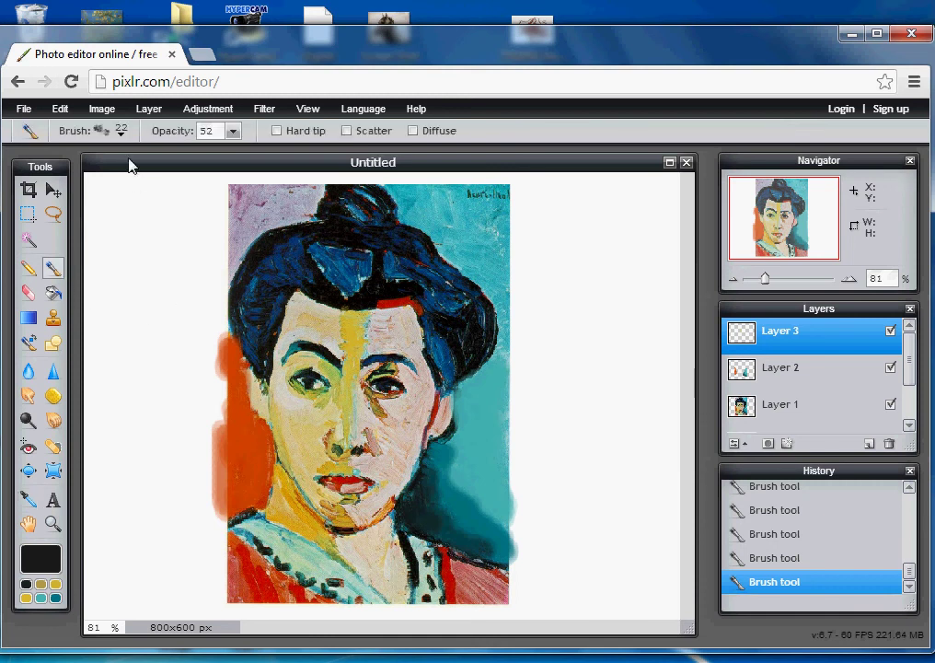
- Create a custom round-type brush with radius 145, hardness 79, aspect 6, 4 spikes, angle 103 and spacing 52
{"action": "left_click", "coordinate": [120, 131]}
{"action": "scroll", "coordinate": [421, 236], "scroll_direction": "up", "scroll_amount": 3}
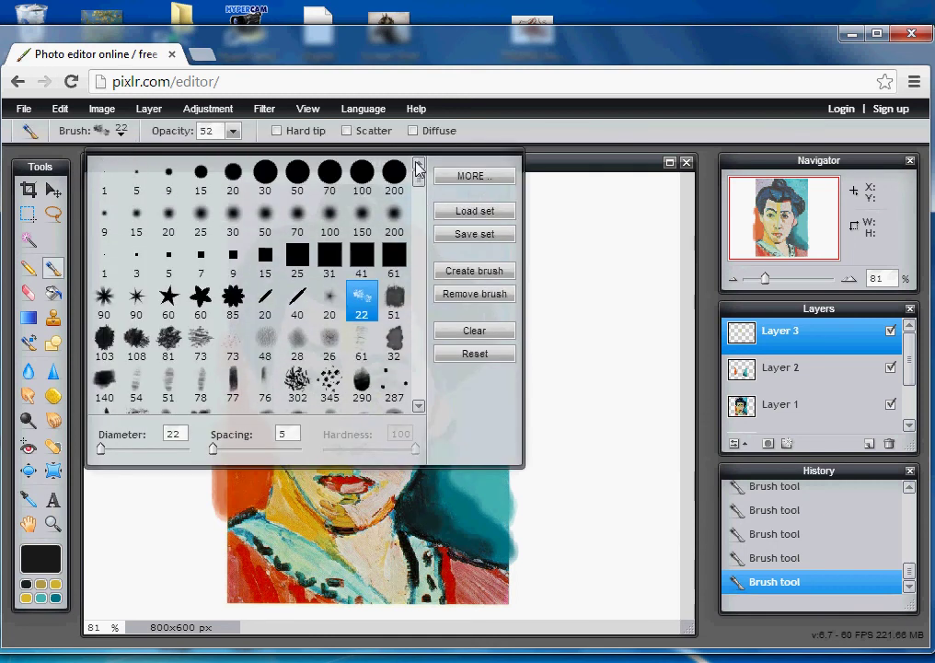
{"action": "left_click", "coordinate": [469, 273]}
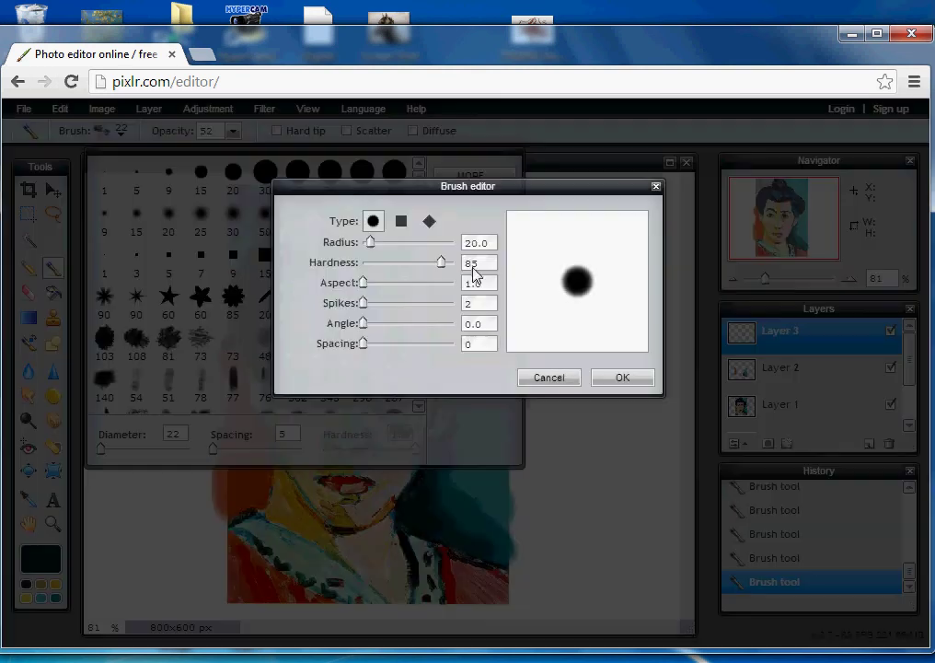
{"action": "mouse_move", "coordinate": [378, 244]}
{"action": "left_mouse_down"}
{"action": "mouse_move", "coordinate": [461, 245]}
{"action": "mouse_move", "coordinate": [465, 258]}
{"action": "mouse_move", "coordinate": [346, 261]}
{"action": "left_mouse_up"}
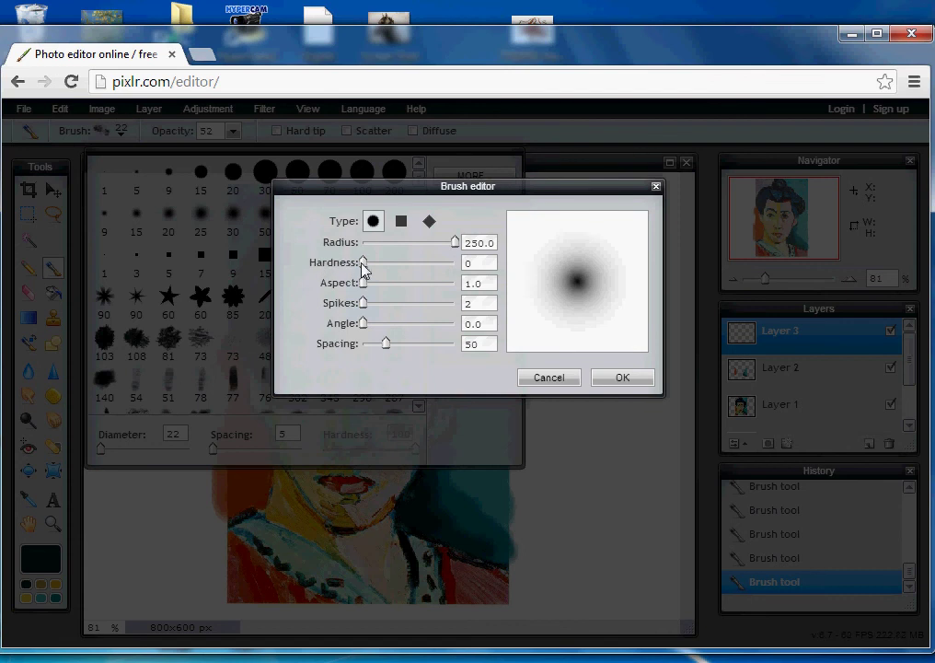
{"action": "left_click_drag", "start_coordinate": [364, 263], "coordinate": [391, 263]}
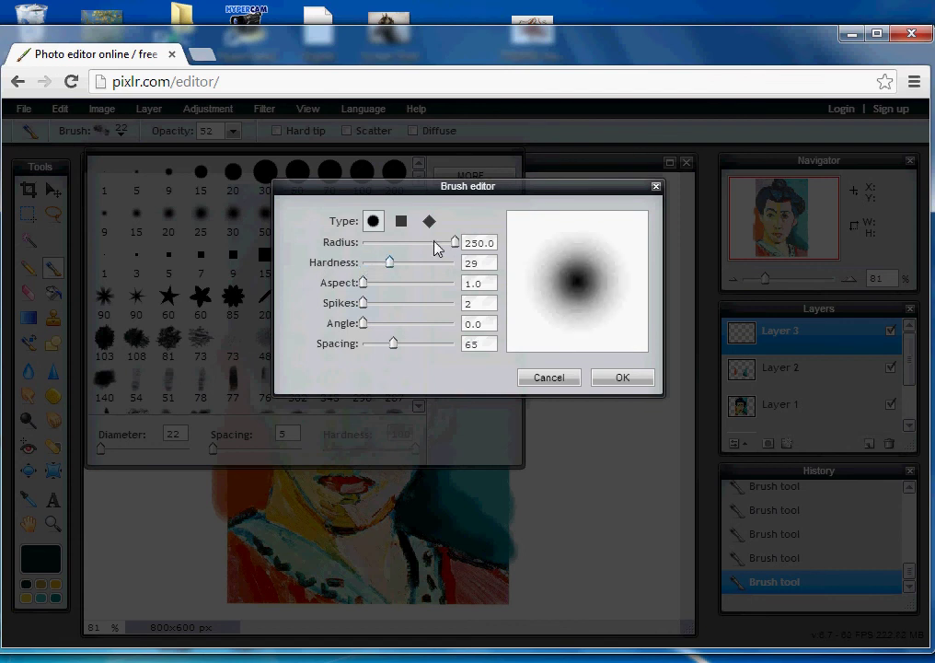
{"action": "left_click_drag", "start_coordinate": [456, 245], "coordinate": [415, 265]}
{"action": "left_click_drag", "start_coordinate": [403, 306], "coordinate": [359, 311]}
{"action": "left_click_drag", "start_coordinate": [423, 244], "coordinate": [438, 270]}
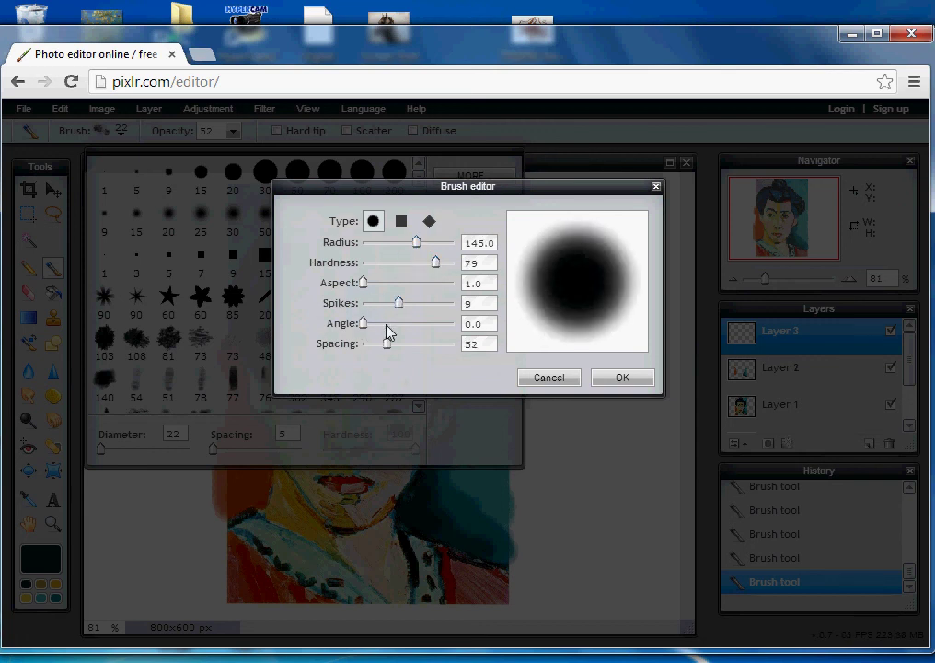
{"action": "left_click_drag", "start_coordinate": [366, 283], "coordinate": [416, 328]}
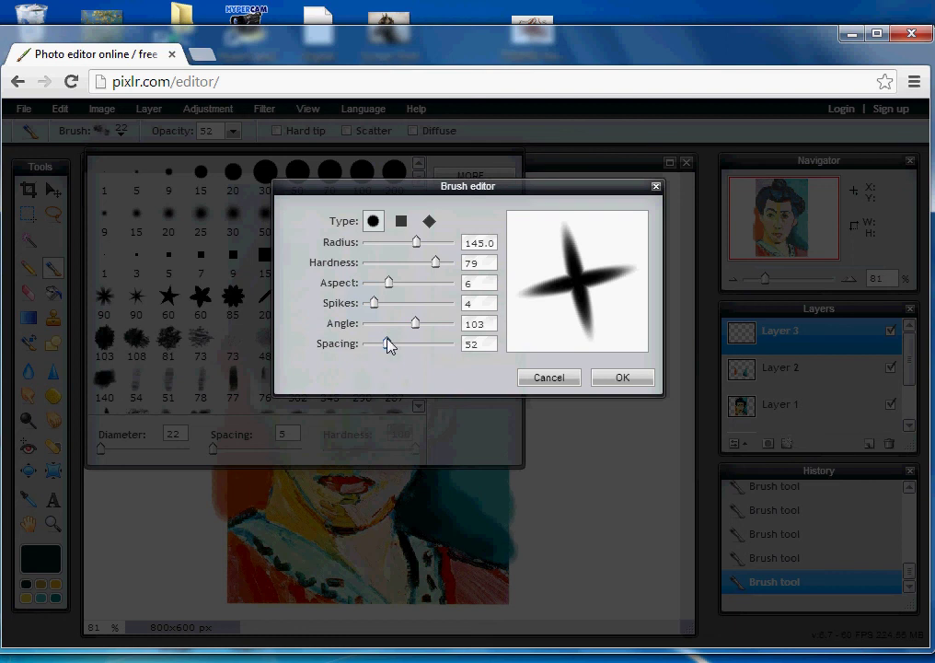
{"action": "left_click", "coordinate": [615, 378]}
- Select the new four-pointed 290 brush at the end of the brush presets
{"action": "left_click", "coordinate": [331, 302]}
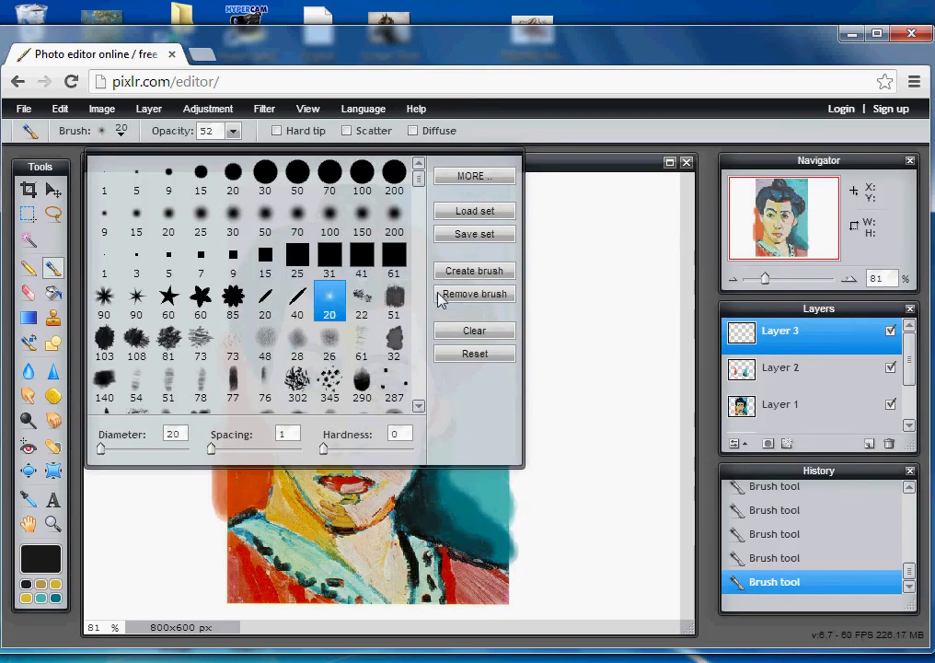
{"action": "left_click_drag", "start_coordinate": [417, 183], "coordinate": [423, 387]}
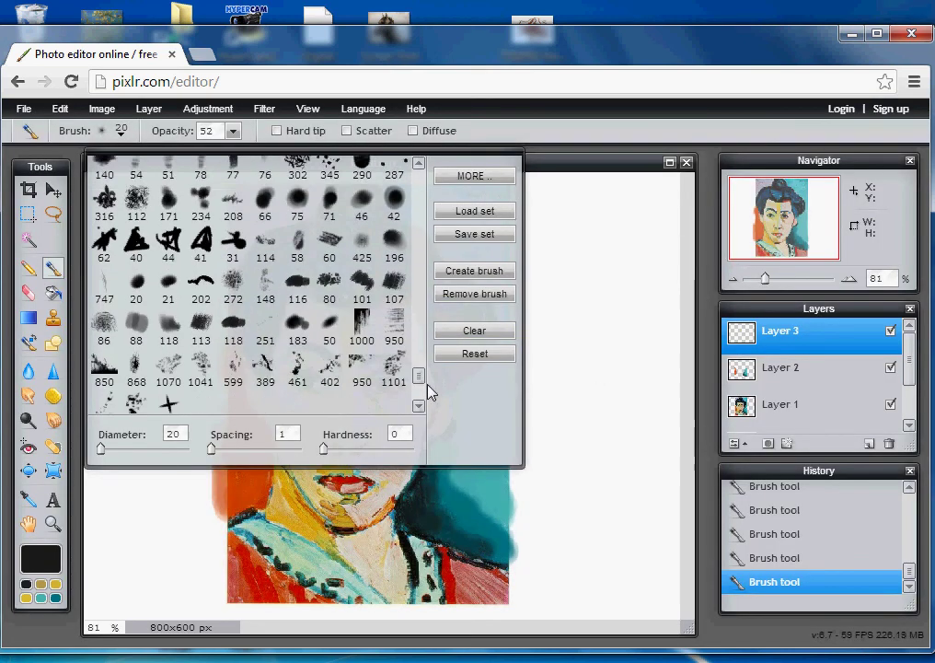
{"action": "left_click", "coordinate": [171, 403]}
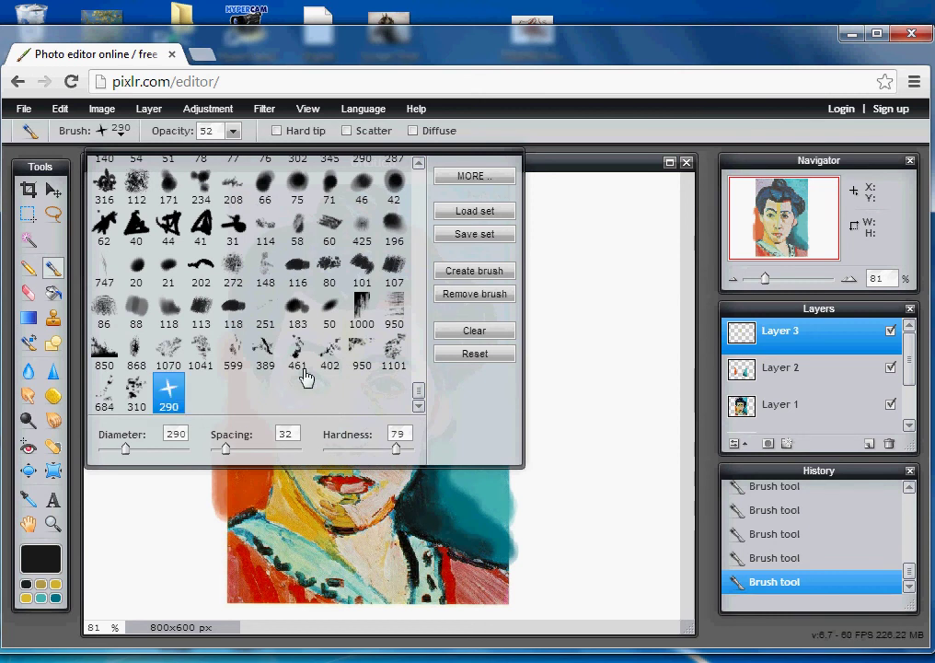
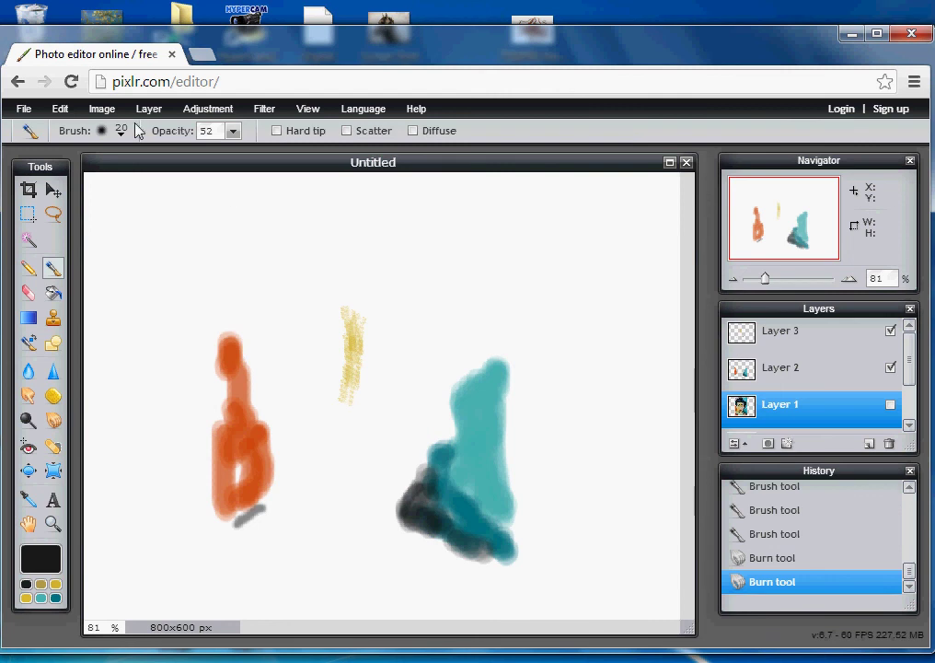
- Choose the hard round 100 brush tip and paint a thick test stroke on Layer 3 in the blank area beside the teal strokes
{"action": "left_click", "coordinate": [123, 132]}
{"action": "left_click", "coordinate": [362, 173]}
{"action": "left_click", "coordinate": [600, 252]}
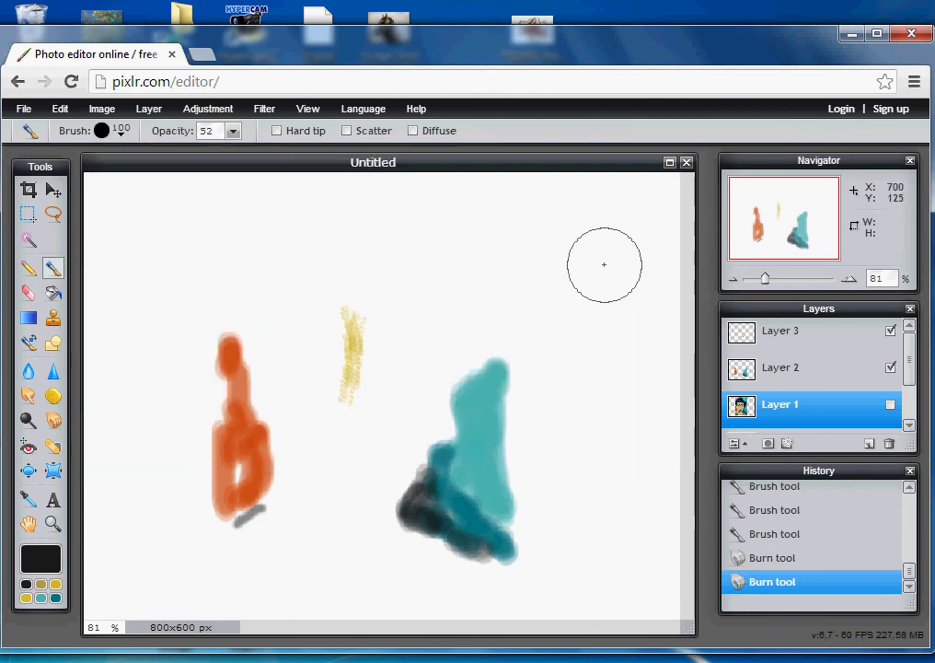
{"action": "left_click", "coordinate": [622, 295]}
{"action": "left_click", "coordinate": [810, 336]}
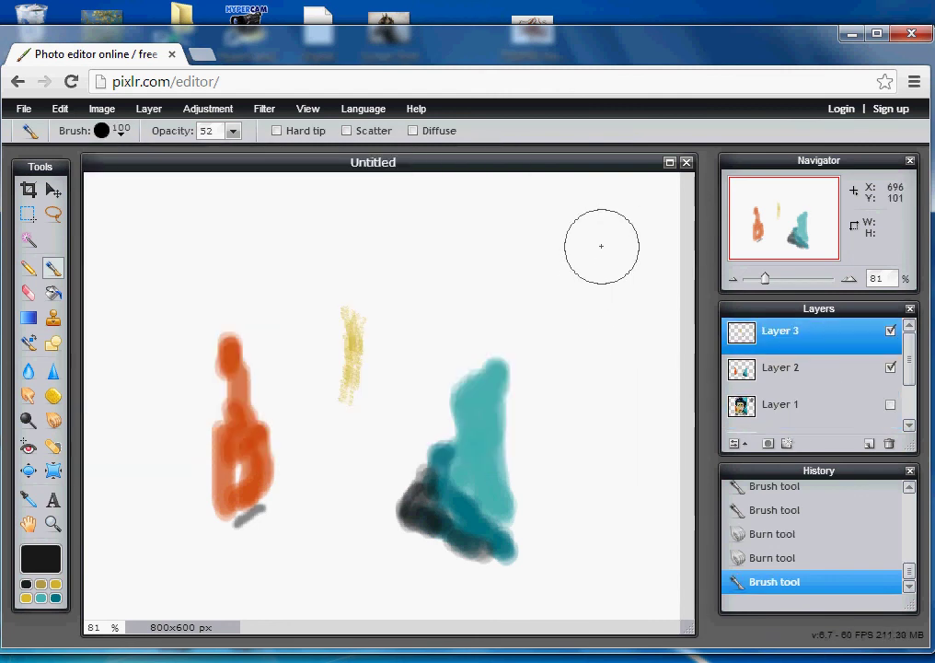
{"action": "mouse_move", "coordinate": [601, 245]}
{"action": "left_mouse_down"}
{"action": "mouse_move", "coordinate": [603, 300]}
{"action": "mouse_move", "coordinate": [630, 344]}
{"action": "mouse_move", "coordinate": [604, 395]}
{"action": "left_mouse_up"}
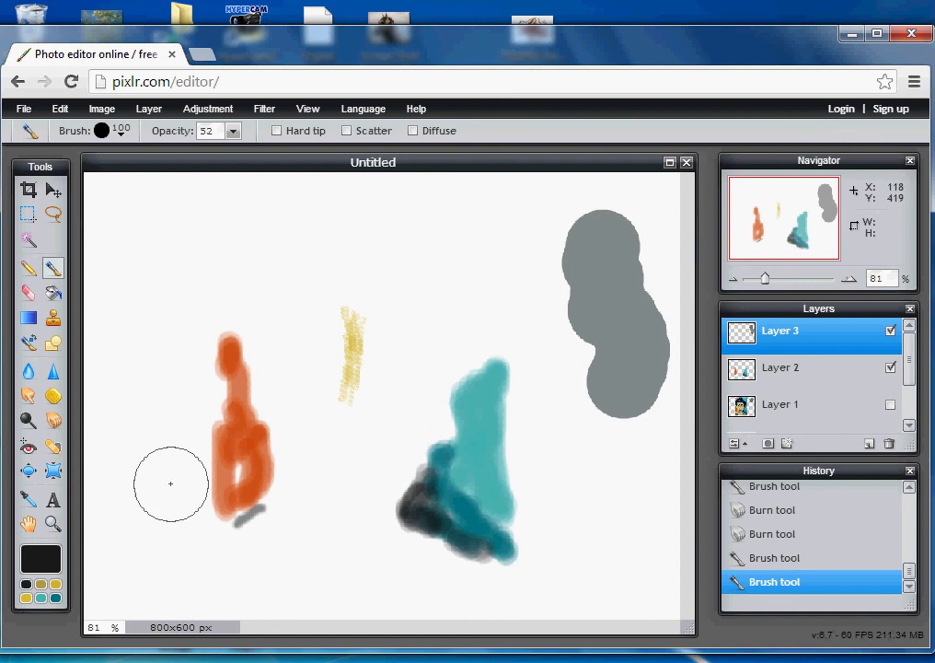
- Raise the brush opacity to 100, paint over the grey test stroke, and undo that stroke
{"action": "left_click", "coordinate": [232, 135]}
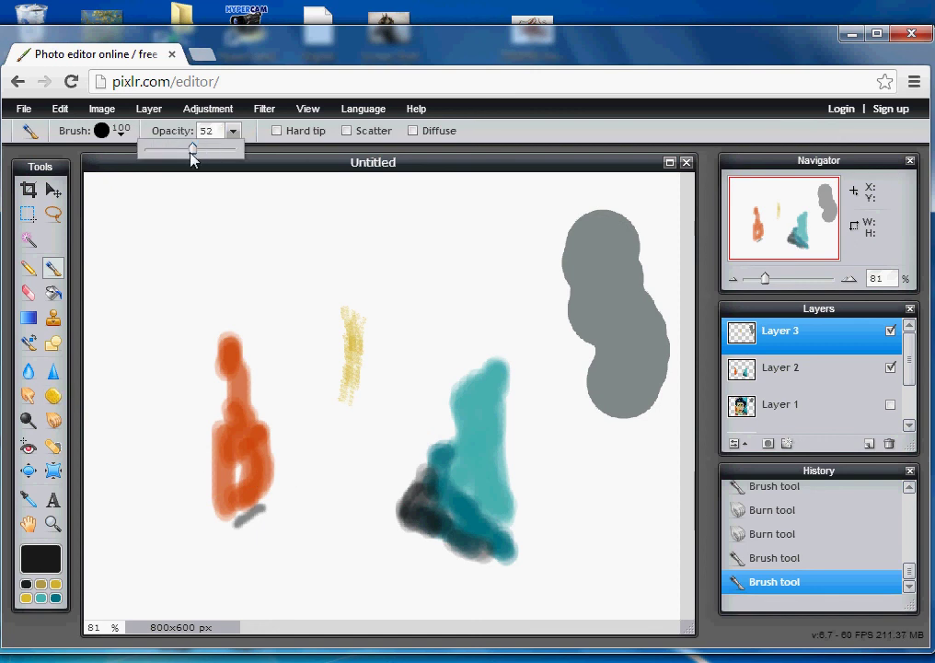
{"action": "left_click_drag", "start_coordinate": [190, 157], "coordinate": [267, 161]}
{"action": "mouse_move", "coordinate": [616, 241]}
{"action": "left_mouse_down"}
{"action": "mouse_move", "coordinate": [607, 276]}
{"action": "mouse_move", "coordinate": [639, 349]}
{"action": "mouse_move", "coordinate": [625, 403]}
{"action": "left_mouse_up"}
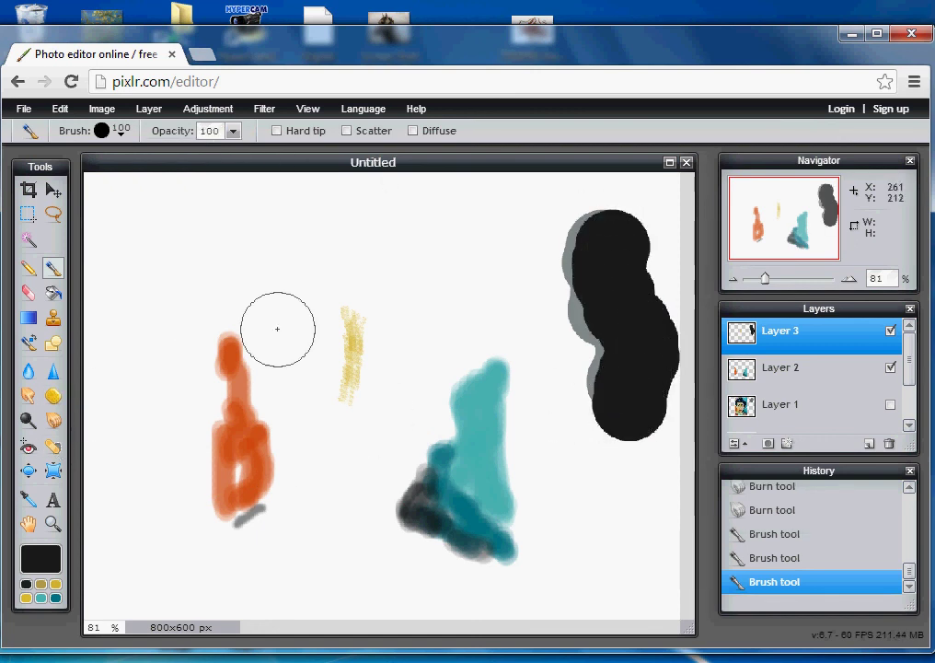
{"action": "key", "text": "ctrl+z"}
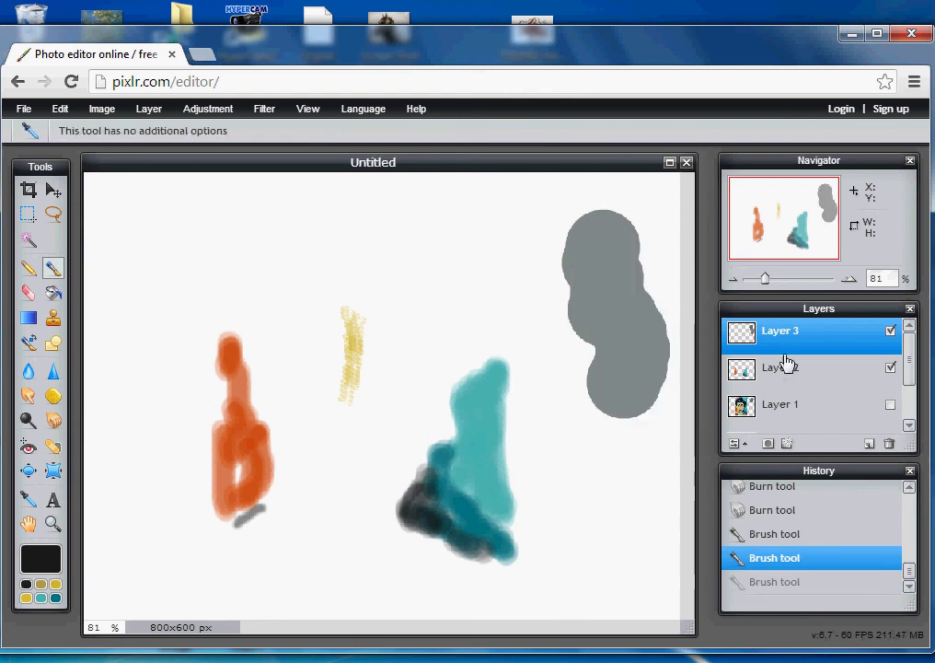
- Burn the grey test stroke on Layer 3, first with the soft 15 tip and again with the soft 150 tip
{"action": "left_click", "coordinate": [51, 422]}
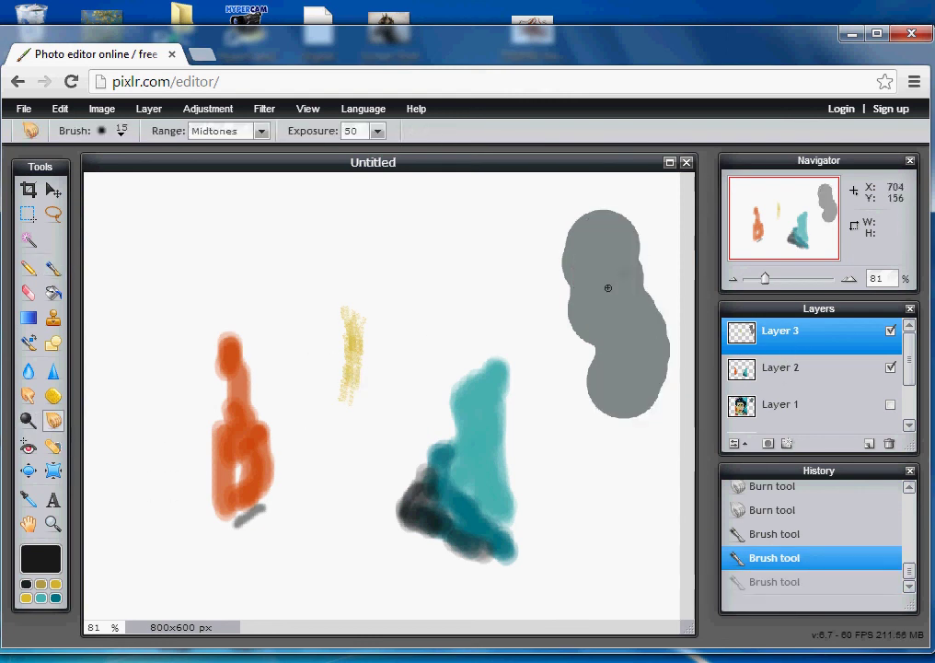
{"action": "left_click_drag", "start_coordinate": [625, 319], "coordinate": [635, 264]}
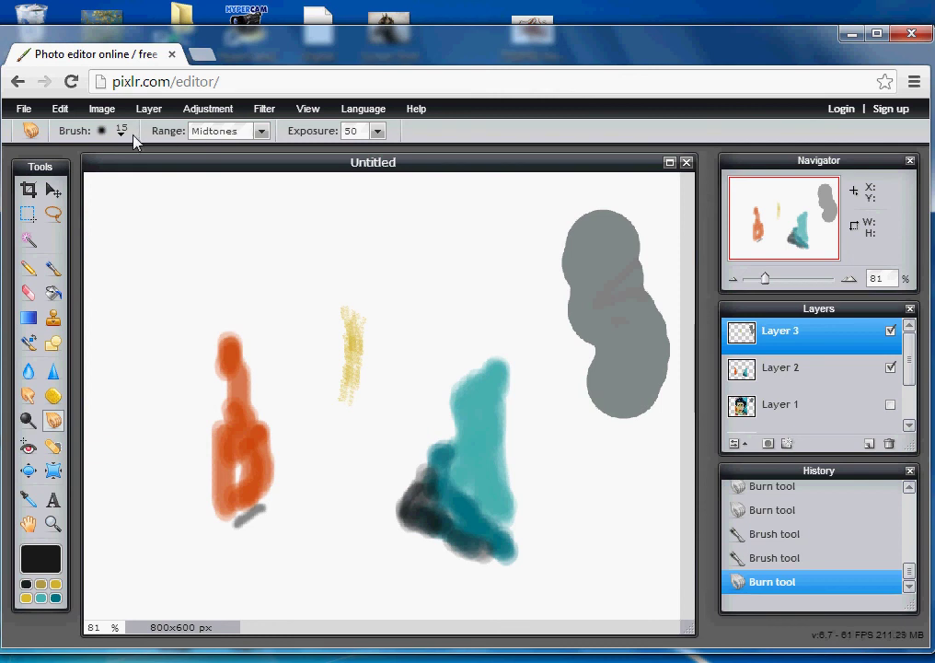
{"action": "left_click", "coordinate": [120, 131]}
{"action": "left_click", "coordinate": [359, 214]}
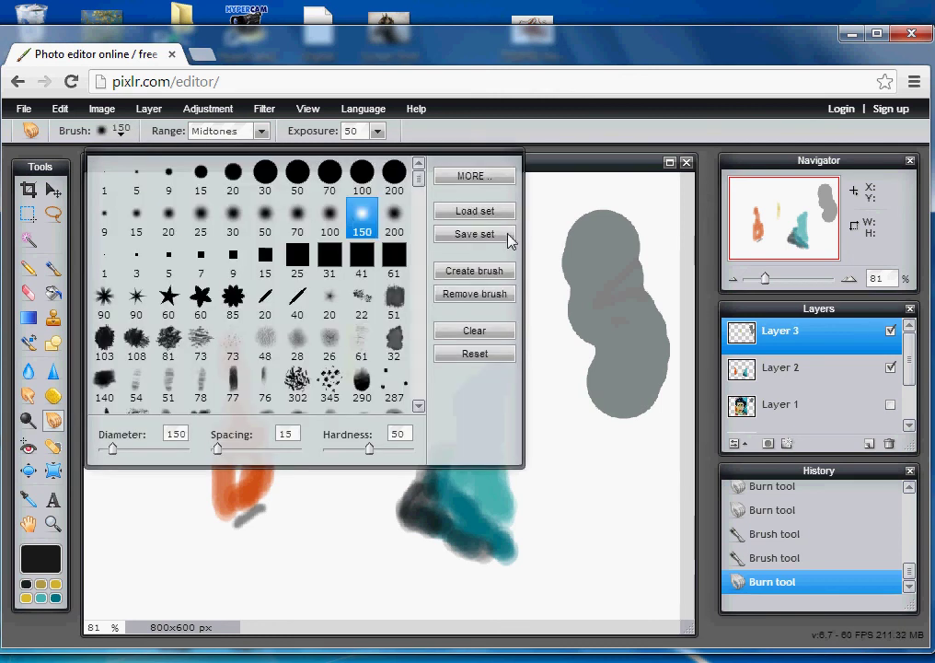
{"action": "left_click", "coordinate": [600, 266]}
{"action": "left_click", "coordinate": [594, 268]}
{"action": "mouse_move", "coordinate": [594, 269]}
{"action": "left_mouse_down"}
{"action": "mouse_move", "coordinate": [577, 377]}
{"action": "mouse_move", "coordinate": [611, 368]}
{"action": "mouse_move", "coordinate": [616, 426]}
{"action": "left_mouse_up"}
- Hide Layer 3 and Layer 2, and make Layer 1 with the portrait visible and active
{"action": "left_click", "coordinate": [825, 417]}
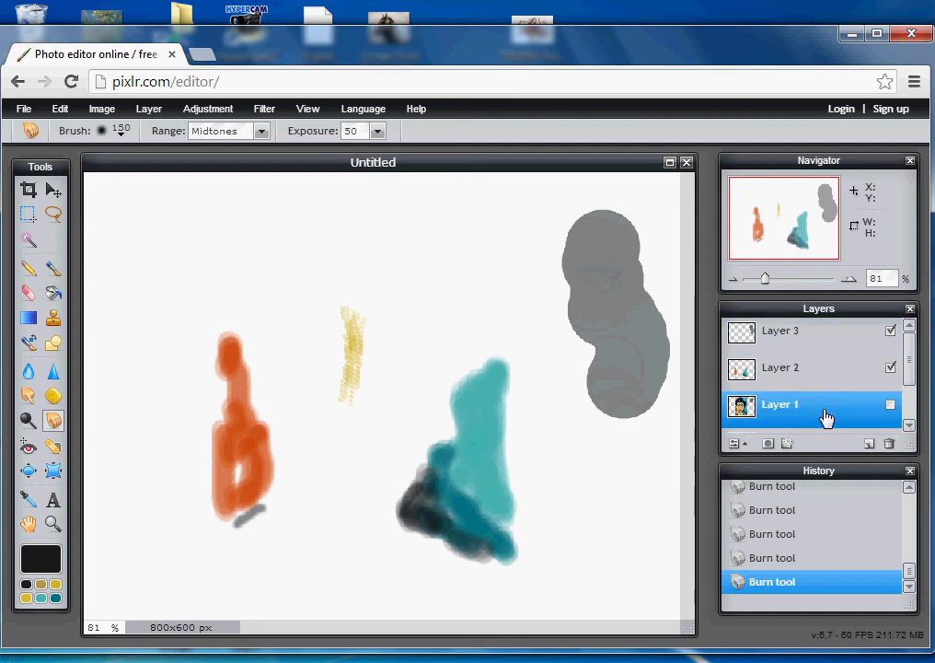
{"action": "left_click", "coordinate": [887, 339]}
{"action": "left_click", "coordinate": [890, 330]}
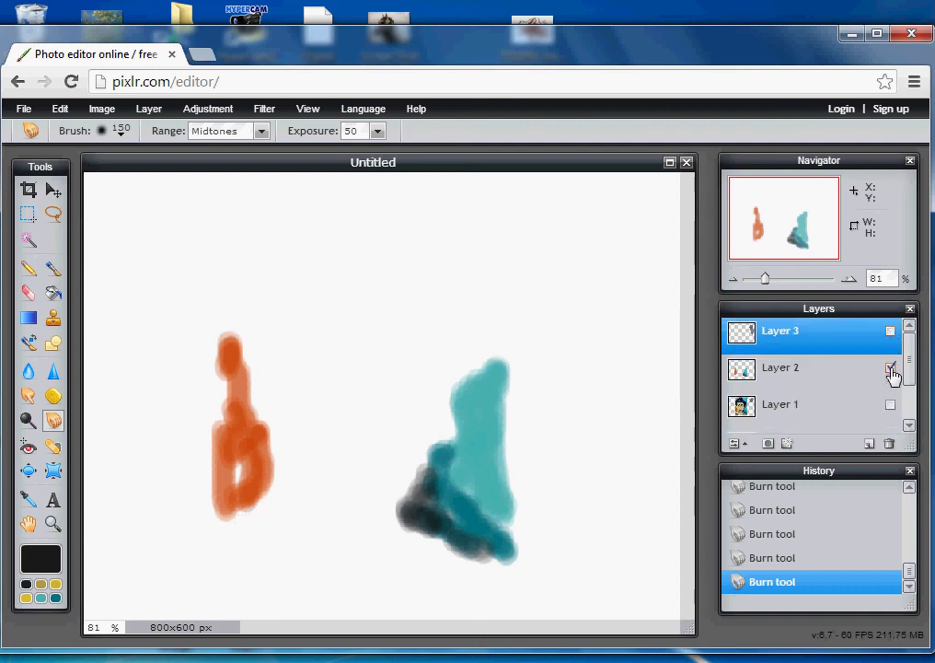
{"action": "left_click", "coordinate": [890, 367]}
{"action": "left_click", "coordinate": [863, 403]}
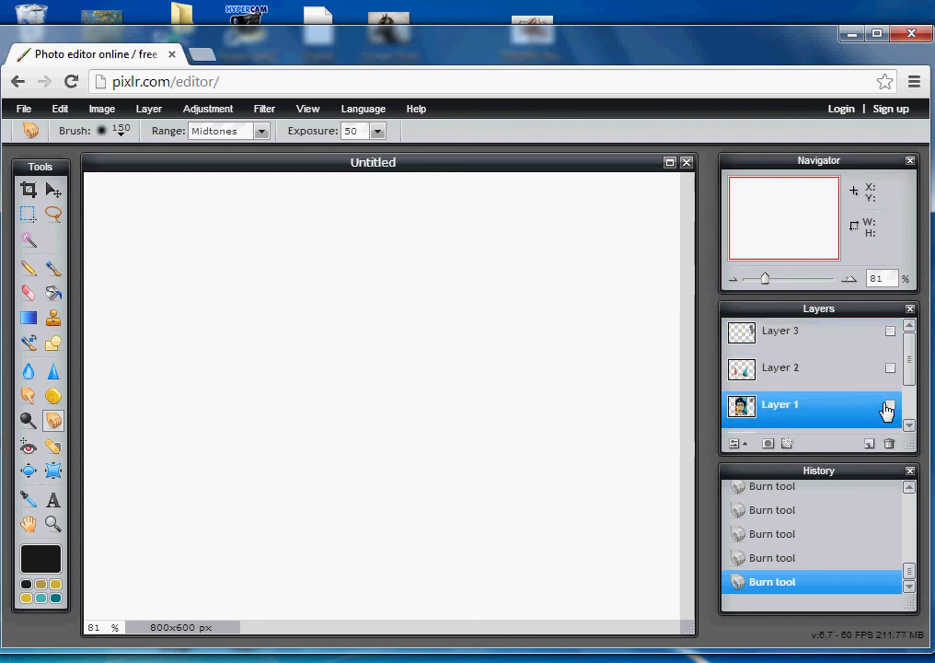
{"action": "left_click", "coordinate": [889, 406]}
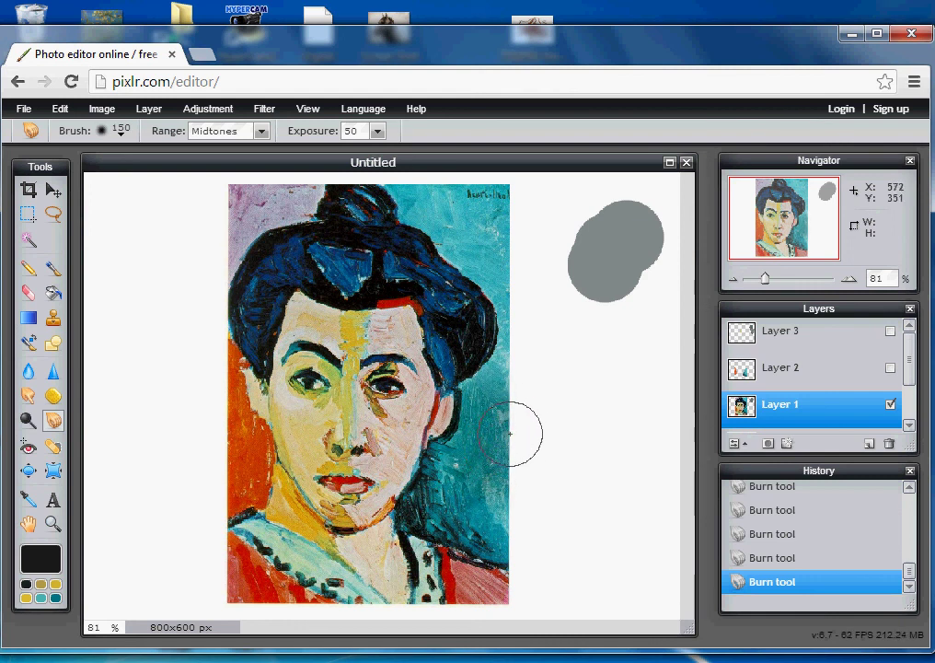
- Lighten a small spot of the teal background beside the ear using the Dodge tool with the 20 tip
{"action": "left_click", "coordinate": [31, 422]}
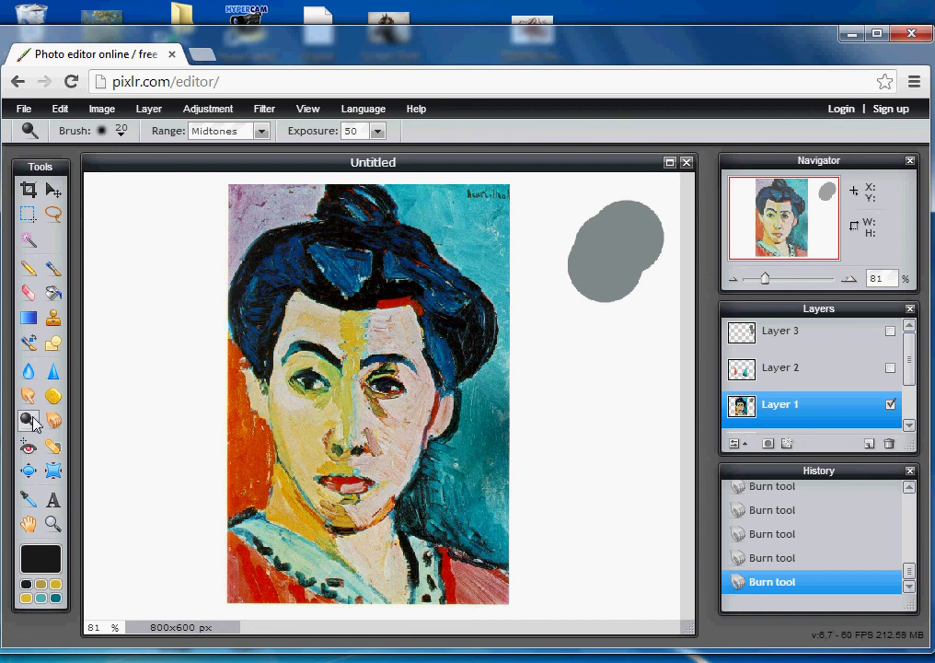
{"action": "left_click", "coordinate": [497, 428]}
{"action": "left_click", "coordinate": [490, 426]}
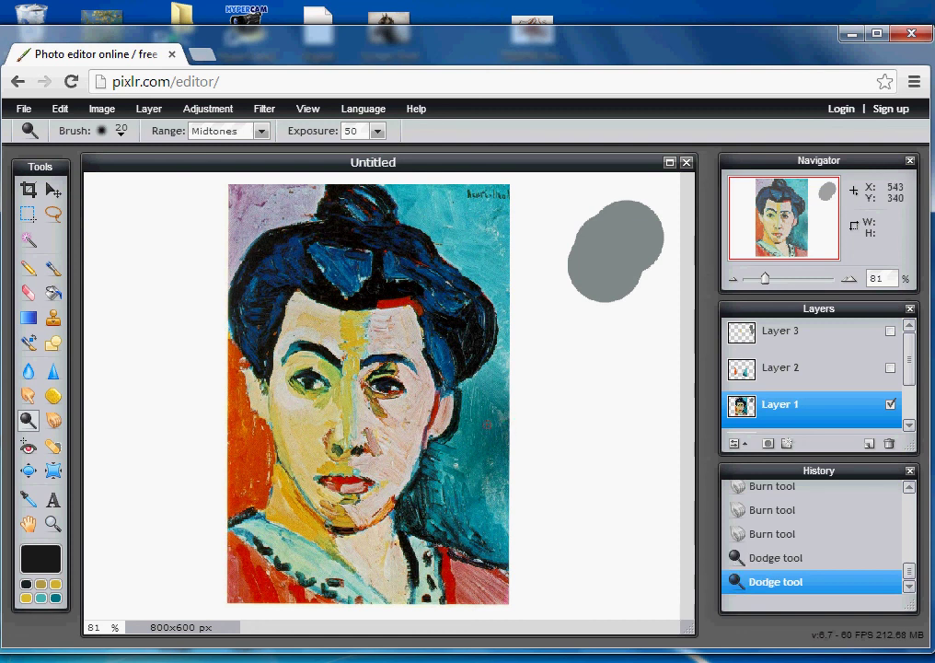
{"action": "left_click", "coordinate": [490, 426]}
{"action": "left_click", "coordinate": [490, 426]}
{"action": "left_click", "coordinate": [490, 426]}
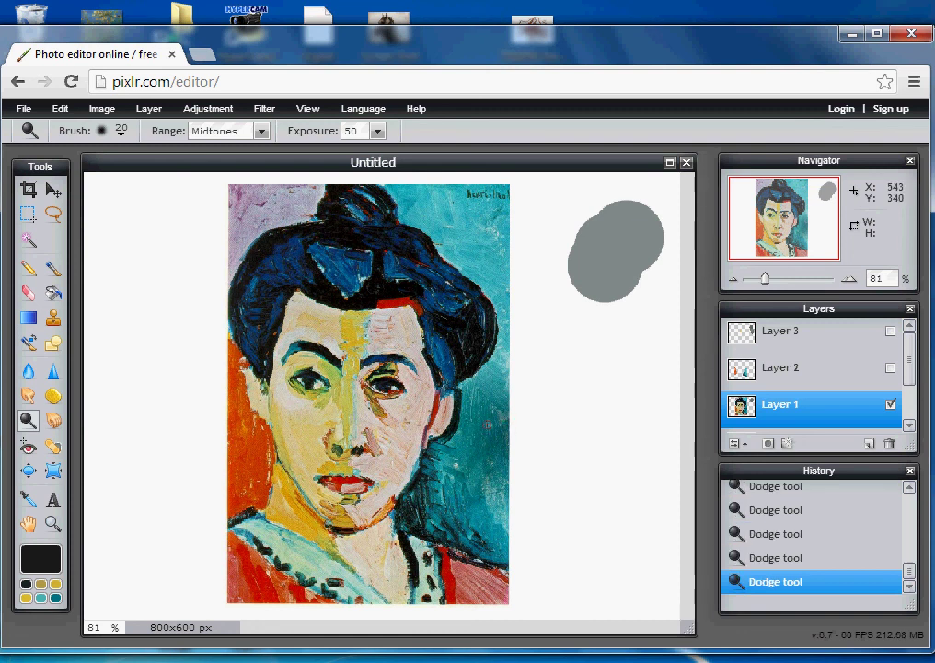
- Enlarge the Dodge tip to the soft 100 preset and lighten the teal background just below the first dodged spot
{"action": "left_click", "coordinate": [121, 130]}
{"action": "left_click", "coordinate": [330, 209]}
{"action": "left_click", "coordinate": [488, 448]}
{"action": "left_click", "coordinate": [489, 448]}
{"action": "left_click", "coordinate": [489, 448]}
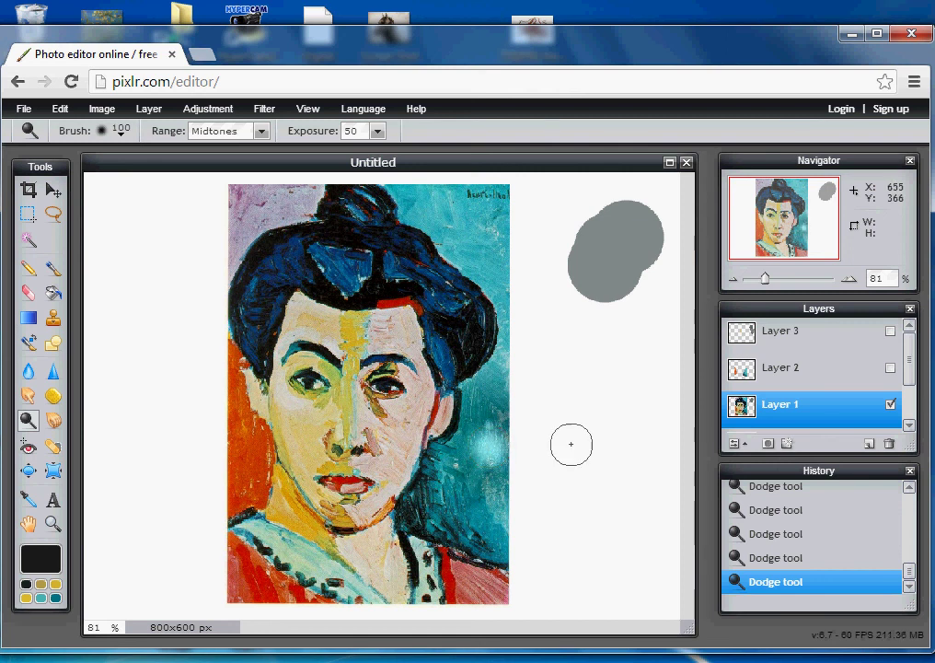
- Make Layer 2 with the painted colour patches active and visible, and hide the portrait on Layer 1
{"action": "left_click", "coordinate": [792, 331]}
{"action": "left_click", "coordinate": [824, 373]}
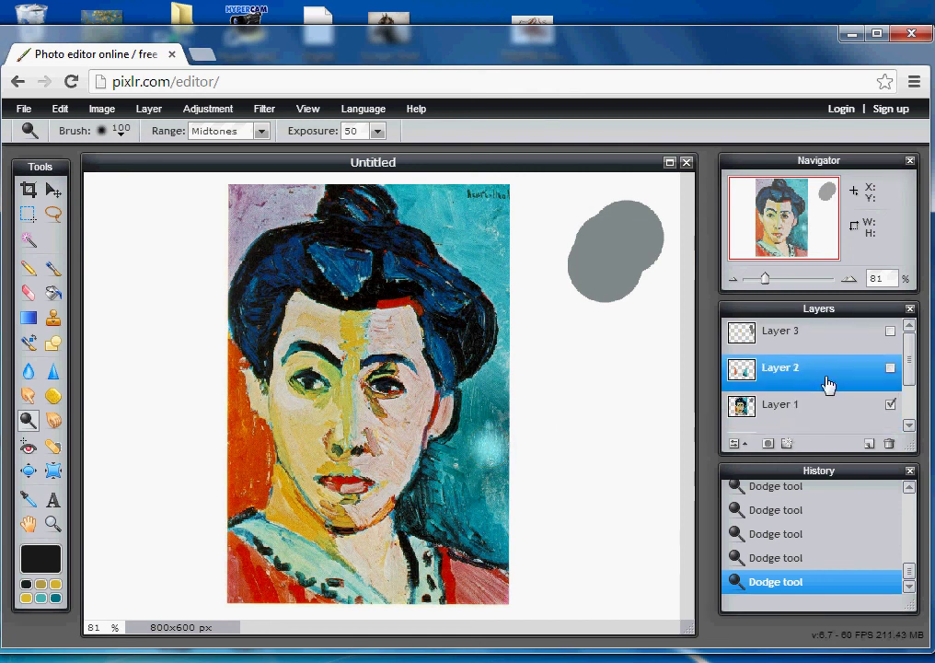
{"action": "left_click", "coordinate": [890, 367]}
{"action": "left_click", "coordinate": [890, 404]}
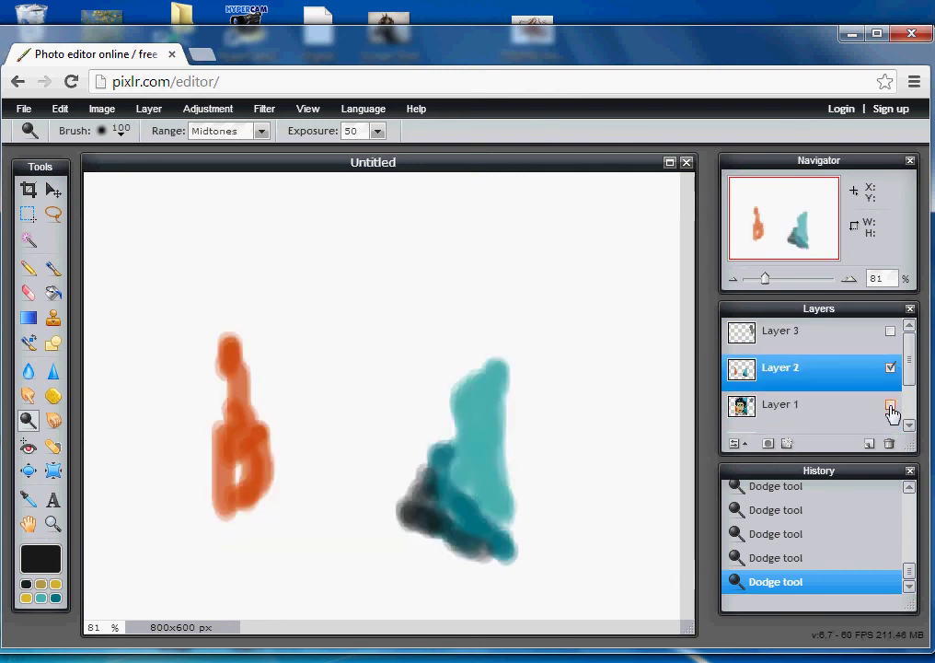
- Lighten the lower teal patch on Layer 2 with the Dodge tool, and darken the teal and orange patches with the Burn tool
{"action": "mouse_move", "coordinate": [503, 468]}
{"action": "left_mouse_down"}
{"action": "mouse_move", "coordinate": [465, 471]}
{"action": "mouse_move", "coordinate": [462, 481]}
{"action": "mouse_move", "coordinate": [439, 471]}
{"action": "mouse_move", "coordinate": [446, 489]}
{"action": "mouse_move", "coordinate": [438, 479]}
{"action": "mouse_move", "coordinate": [501, 520]}
{"action": "left_mouse_up"}
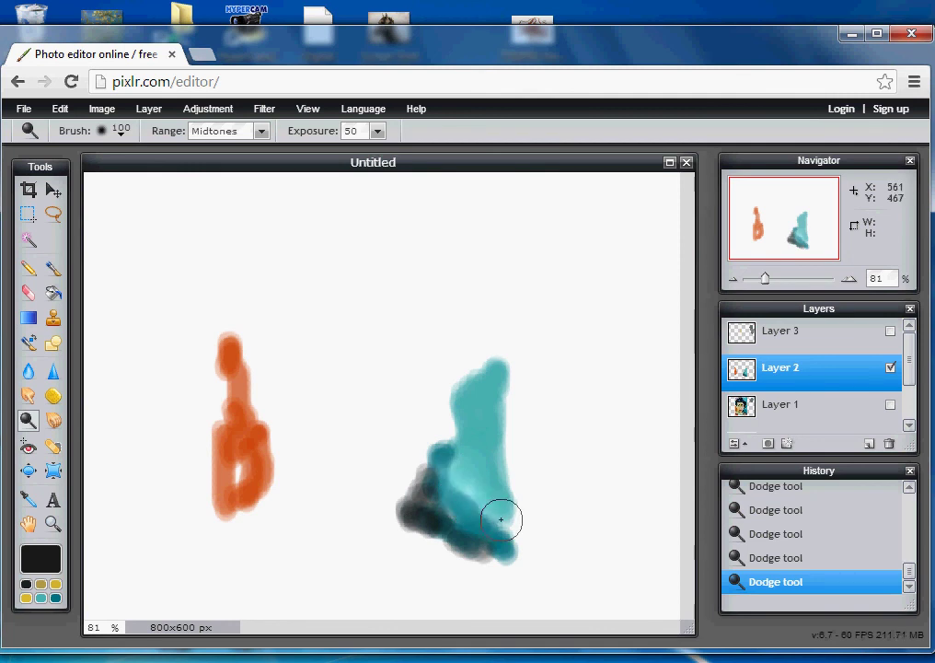
{"action": "left_click", "coordinate": [52, 420]}
{"action": "mouse_move", "coordinate": [428, 490]}
{"action": "left_mouse_down"}
{"action": "mouse_move", "coordinate": [442, 498]}
{"action": "mouse_move", "coordinate": [455, 528]}
{"action": "mouse_move", "coordinate": [498, 547]}
{"action": "mouse_move", "coordinate": [485, 506]}
{"action": "mouse_move", "coordinate": [449, 476]}
{"action": "mouse_move", "coordinate": [470, 407]}
{"action": "left_mouse_up"}
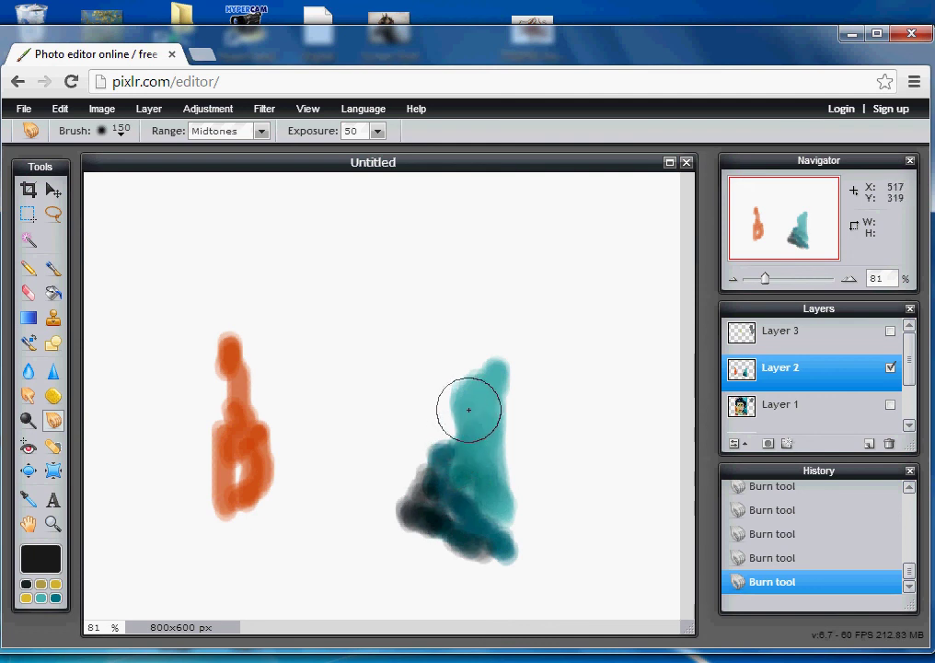
{"action": "mouse_move", "coordinate": [242, 469]}
{"action": "left_mouse_down"}
{"action": "mouse_move", "coordinate": [226, 477]}
{"action": "mouse_move", "coordinate": [226, 502]}
{"action": "left_mouse_up"}
- Sample the darkened orange from the orange patch as the painting colour and switch to the Brush tool
{"action": "left_click", "coordinate": [29, 500]}
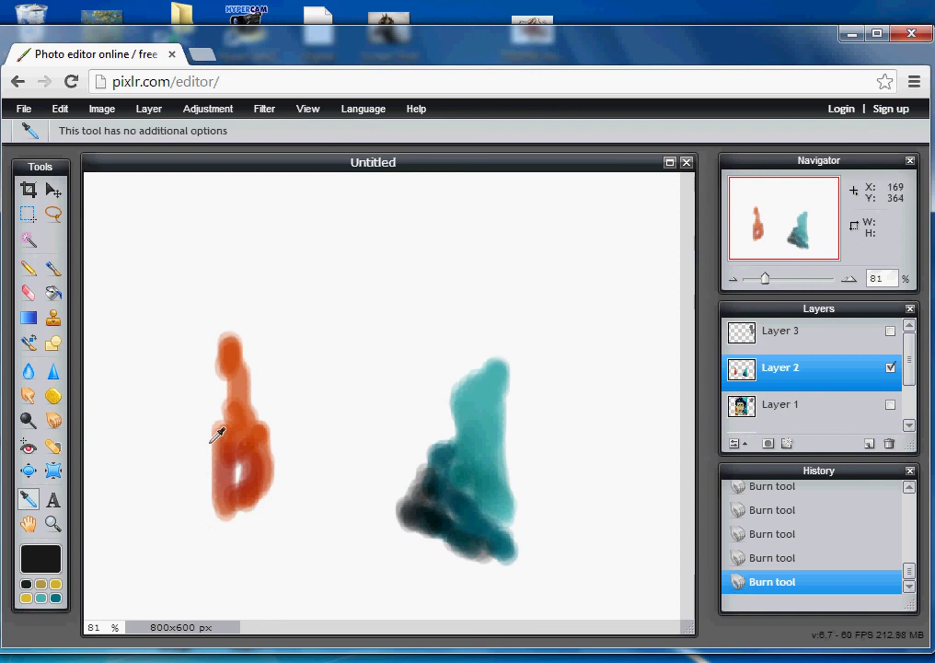
{"action": "left_click", "coordinate": [255, 442]}
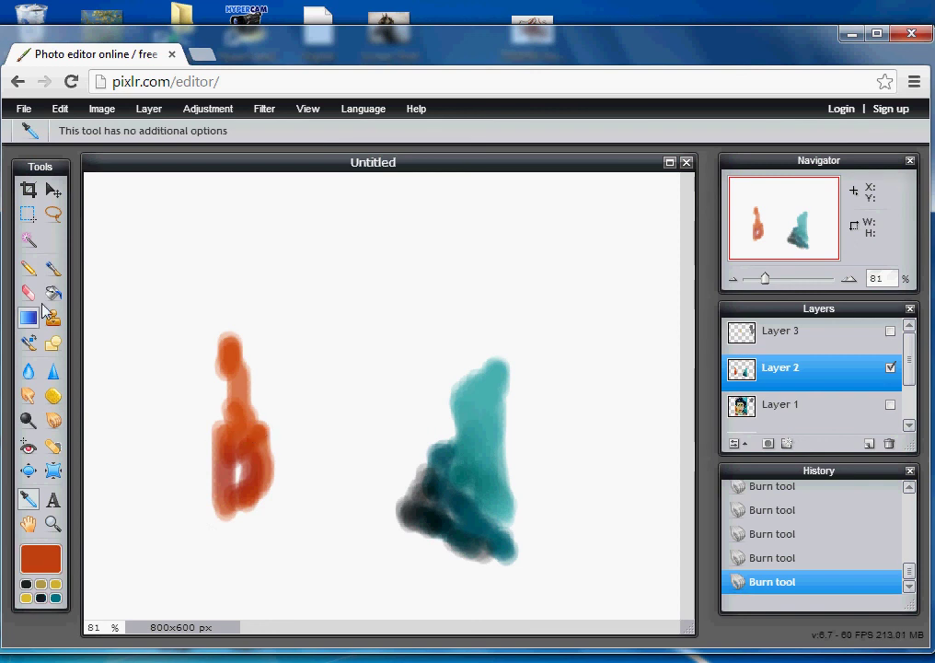
{"action": "left_click", "coordinate": [52, 268]}
{"action": "left_click", "coordinate": [237, 464]}
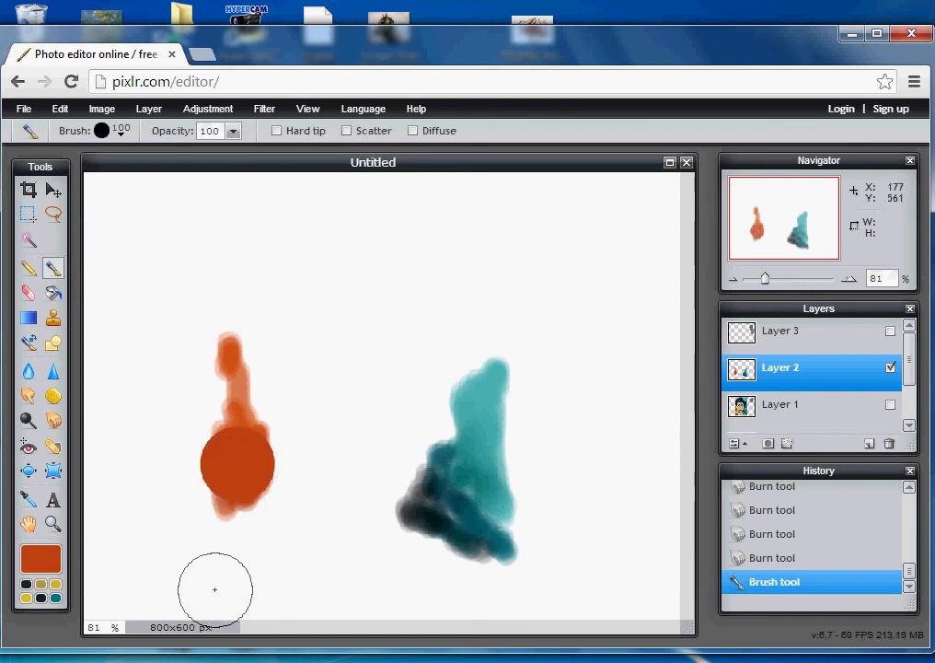
{"action": "key", "text": "alt"}
{"action": "key", "text": "ctrl+z"}
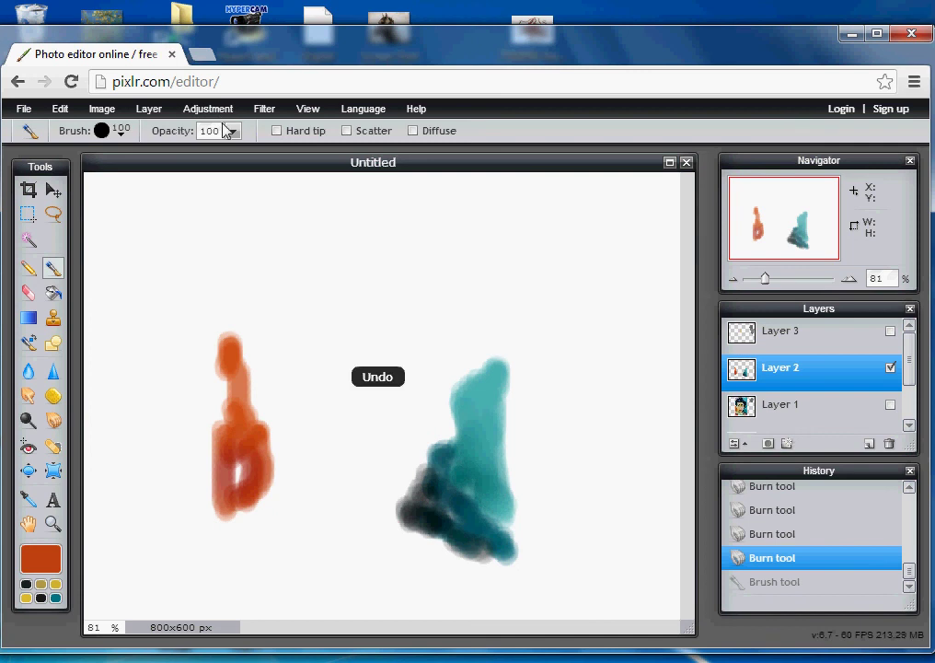
- Paint over the orange patch with the soft 30 brush tip at 62 opacity, and make Layer 1 visible again
{"action": "left_click", "coordinate": [233, 130]}
{"action": "left_click", "coordinate": [121, 131]}
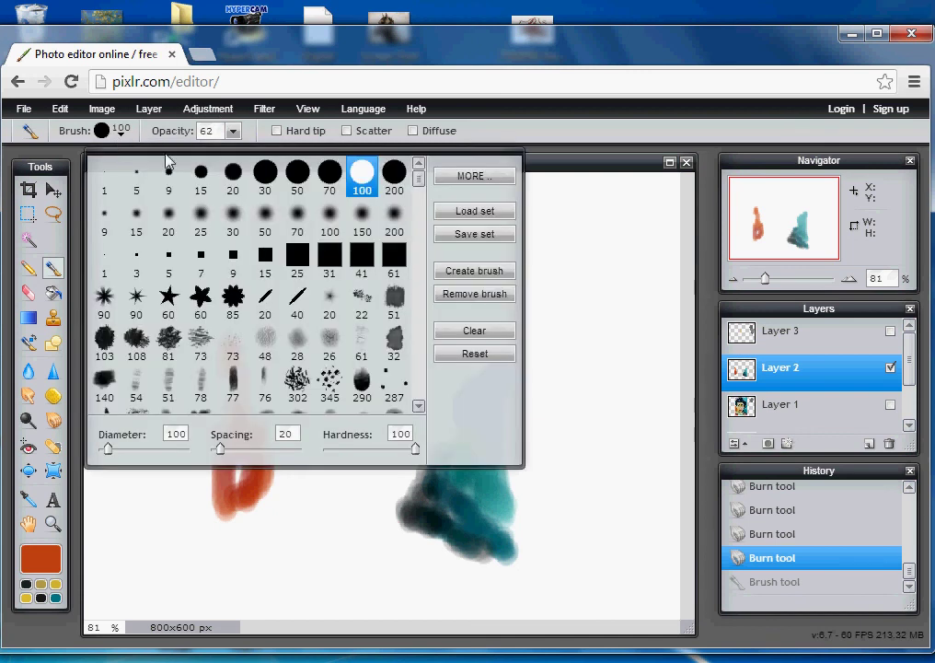
{"action": "left_click", "coordinate": [233, 219]}
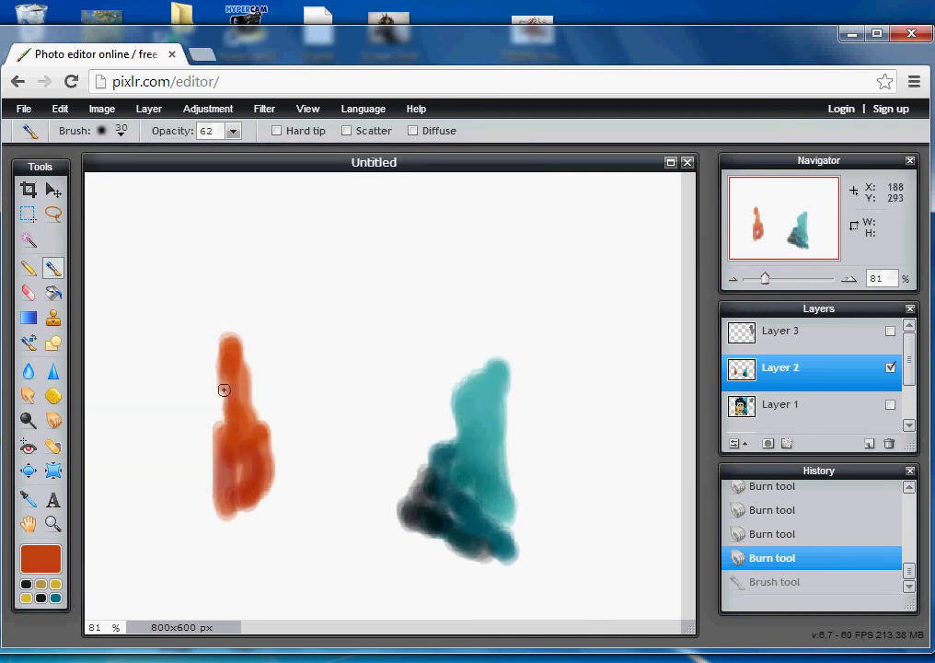
{"action": "mouse_move", "coordinate": [236, 343]}
{"action": "left_mouse_down"}
{"action": "mouse_move", "coordinate": [265, 439]}
{"action": "mouse_move", "coordinate": [258, 506]}
{"action": "mouse_move", "coordinate": [232, 522]}
{"action": "left_mouse_up"}
{"action": "left_click", "coordinate": [890, 405]}
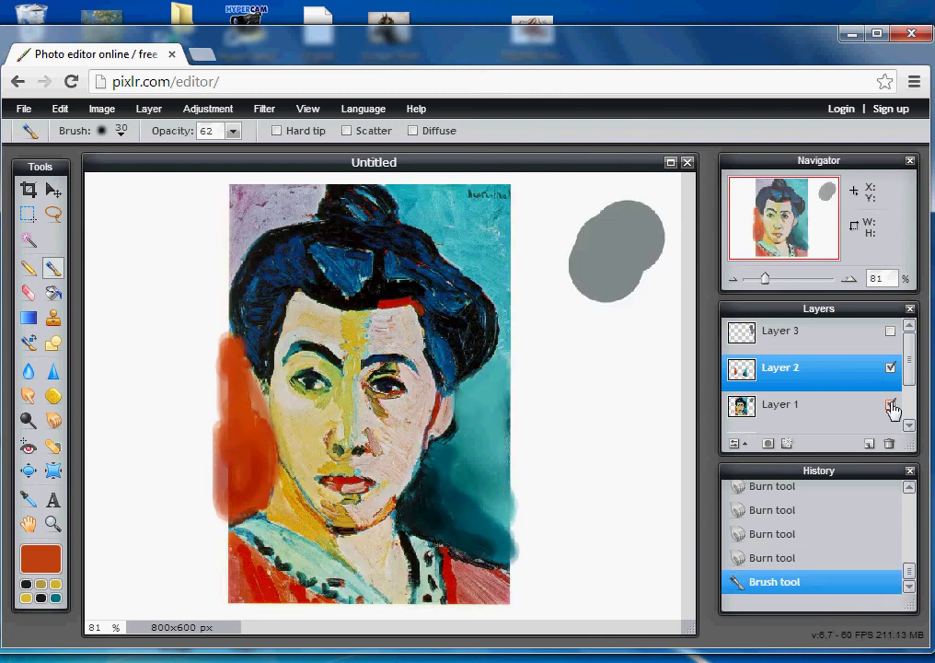